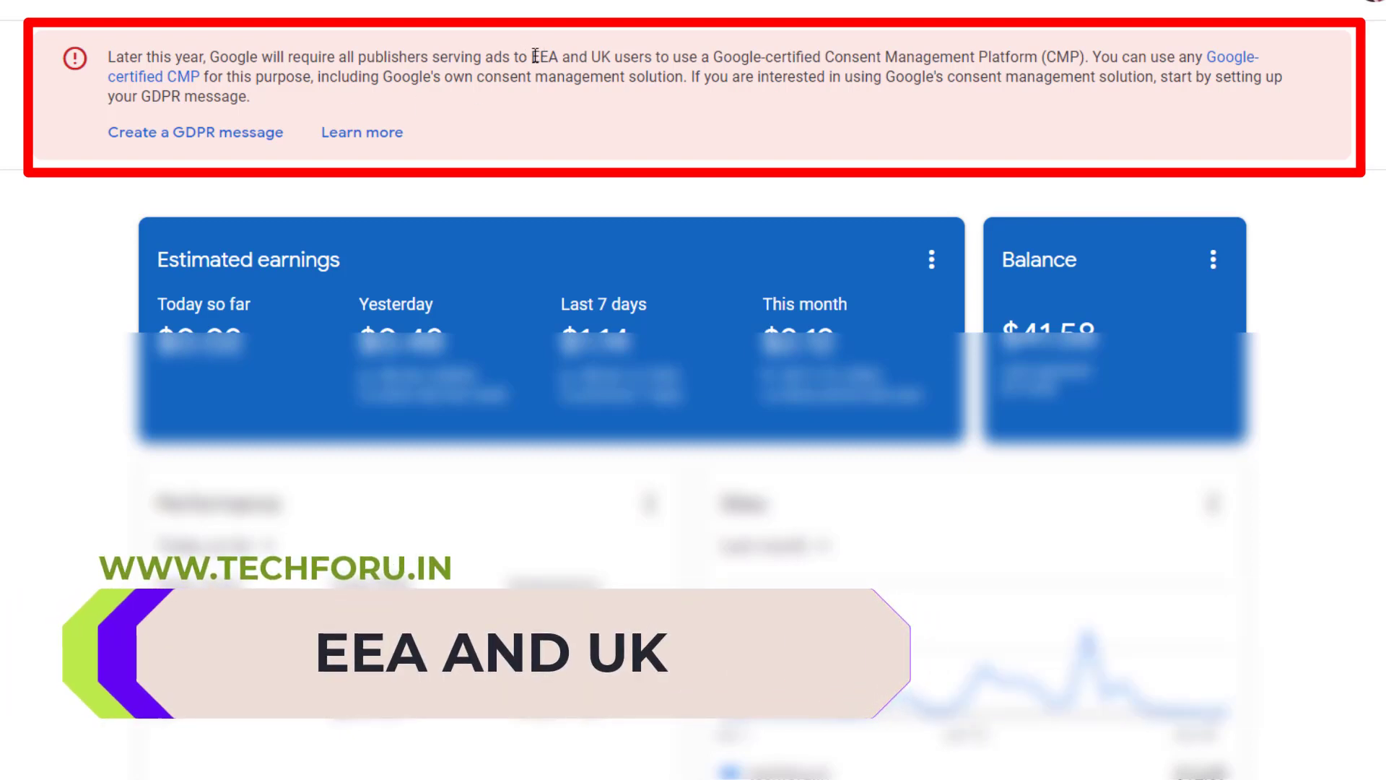
# - Read the notice on the Google-certified consent management platform requirement, focusing on the EEA and UK regions
pyautogui.moveTo(534, 56); pyautogui.dragTo(611, 57)
pyautogui.click(583, 56)
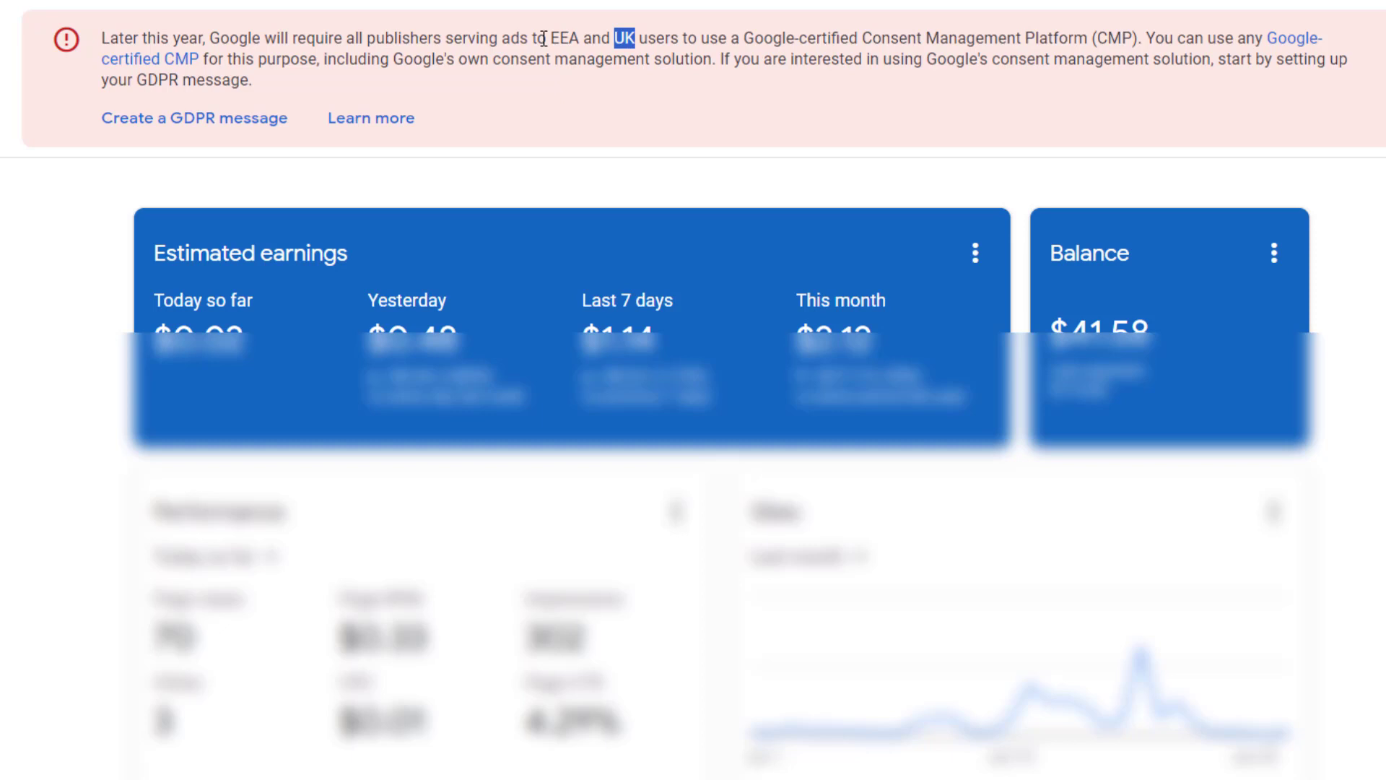
pyautogui.moveTo(102, 37); pyautogui.dragTo(257, 90)
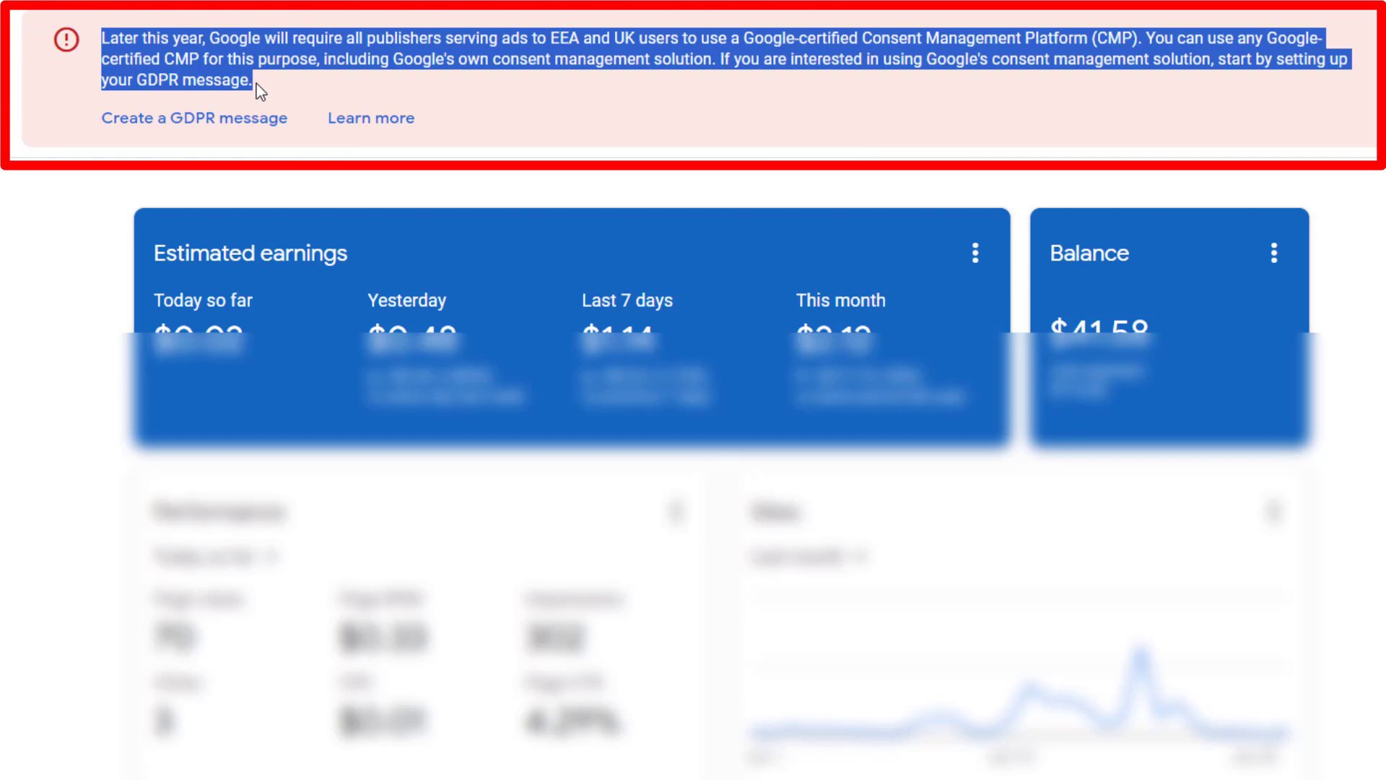
pyautogui.click(257, 90)
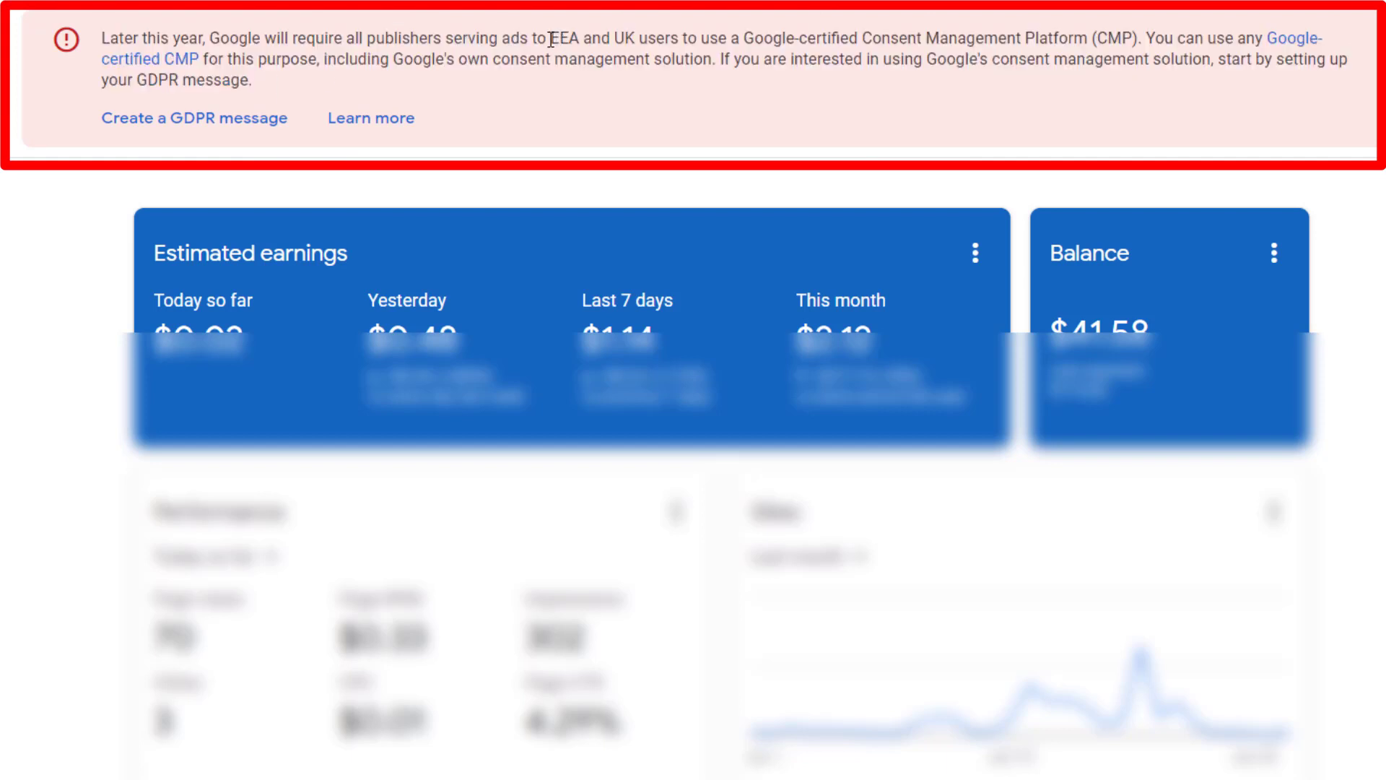
pyautogui.moveTo(550, 38); pyautogui.dragTo(580, 38)
pyautogui.moveTo(613, 38); pyautogui.dragTo(635, 38)
pyautogui.rightClick(631, 36)
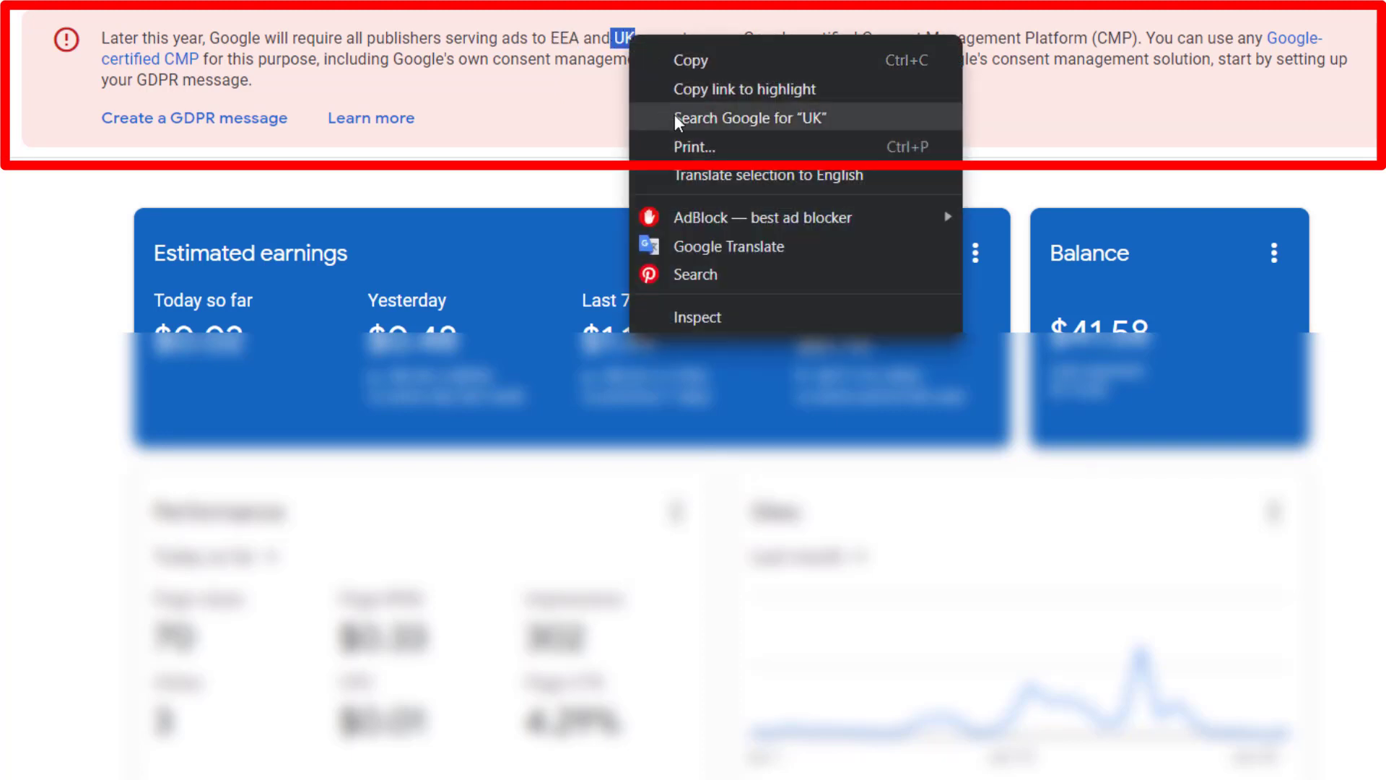
pyautogui.click(553, 133)
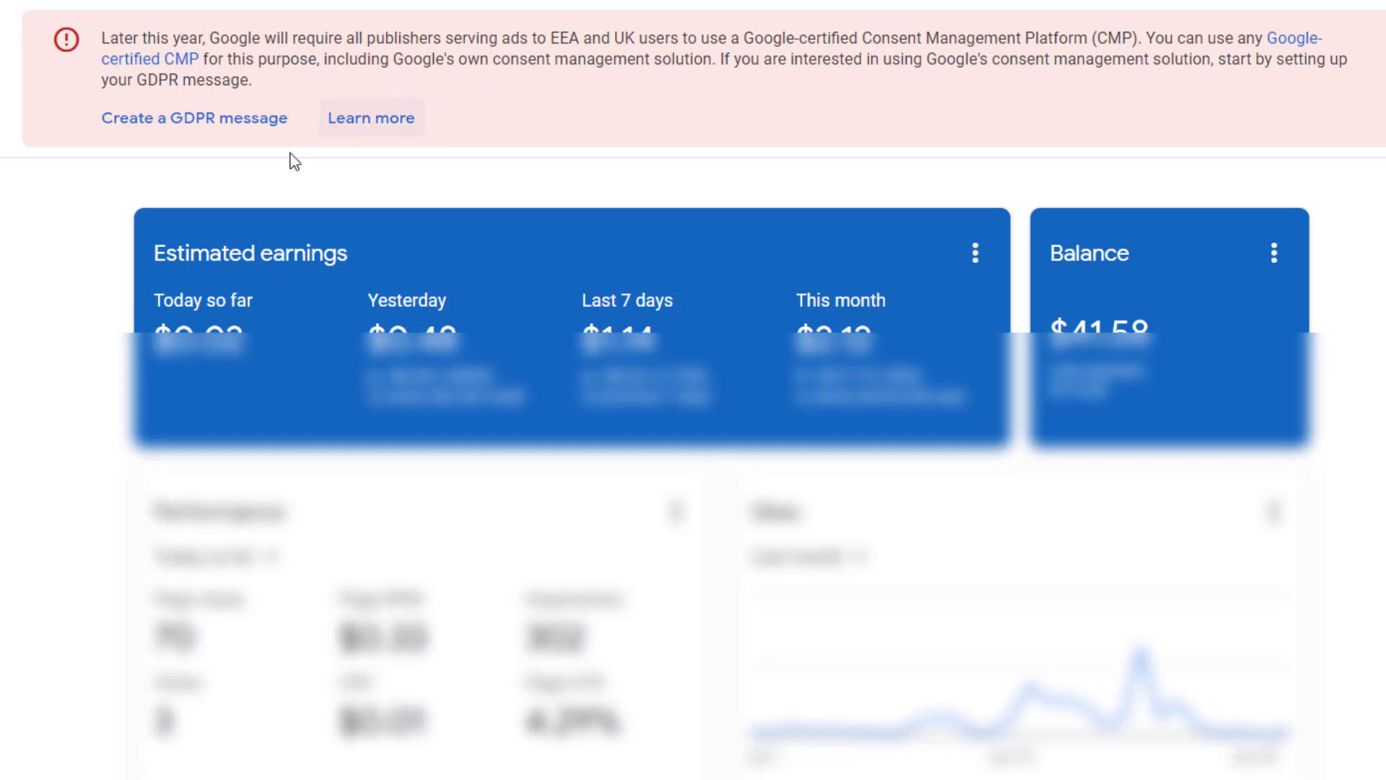
# - Start creating a GDPR message from the AdSense notice and continue past the introductory overview to the message editor
pyautogui.click(259, 121)
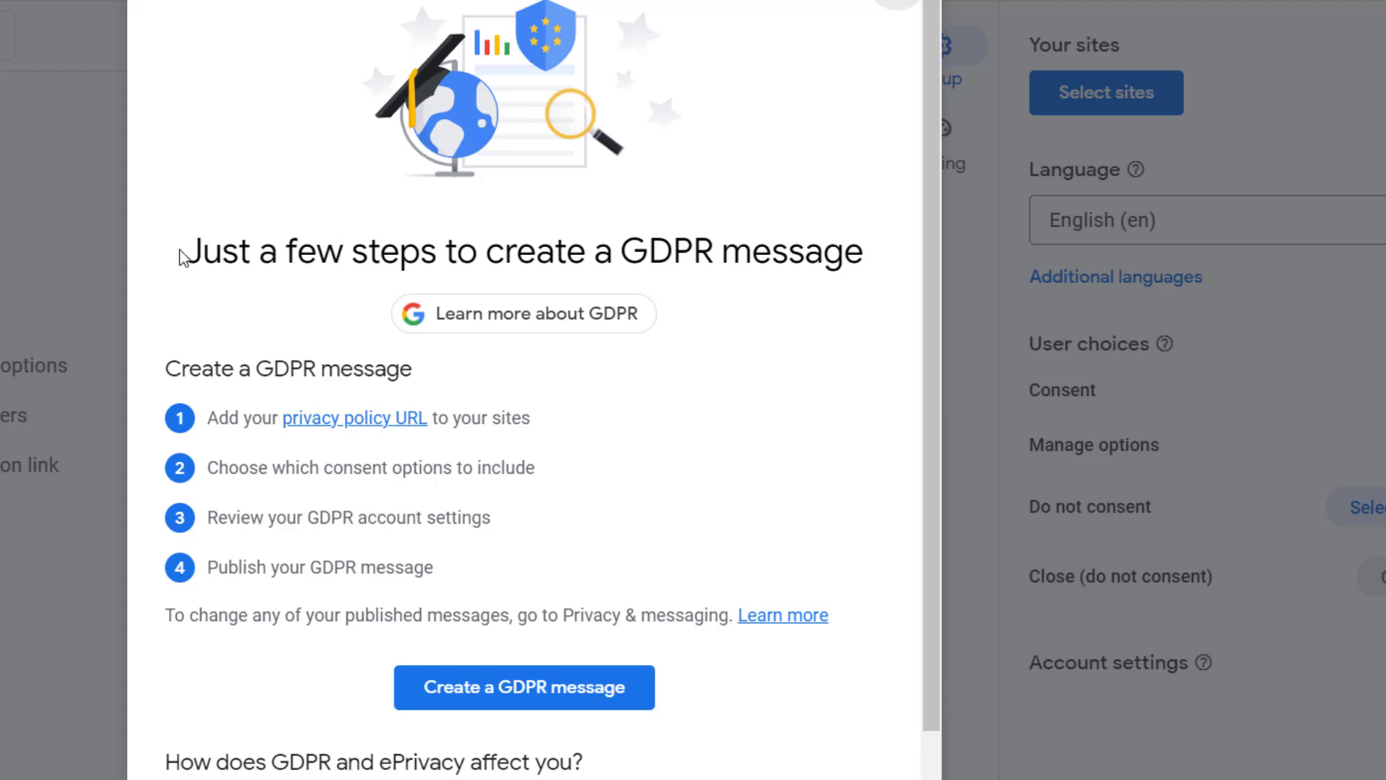
pyautogui.moveTo(185, 250)
pyautogui.mouseDown()
pyautogui.moveTo(485, 238)
pyautogui.moveTo(879, 259)
pyautogui.mouseUp()
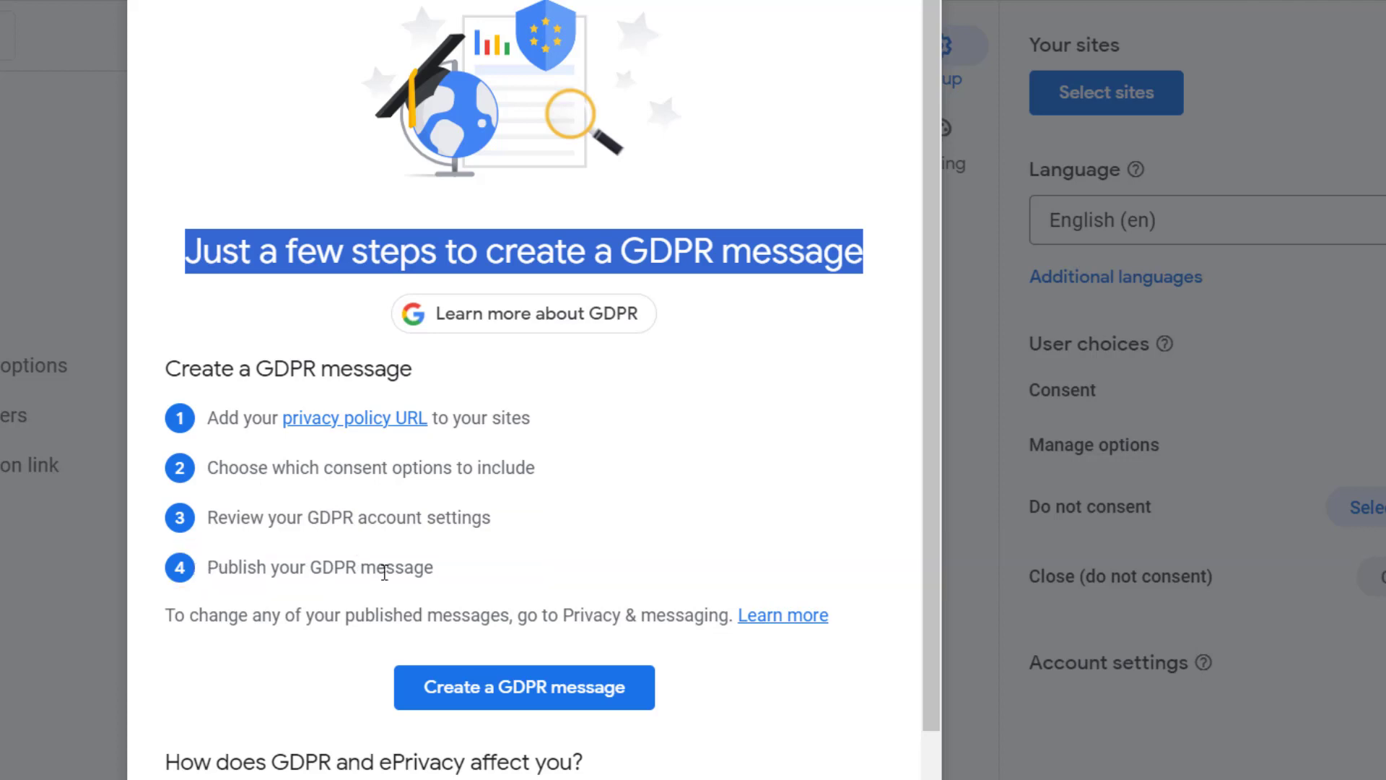
pyautogui.click(559, 697)
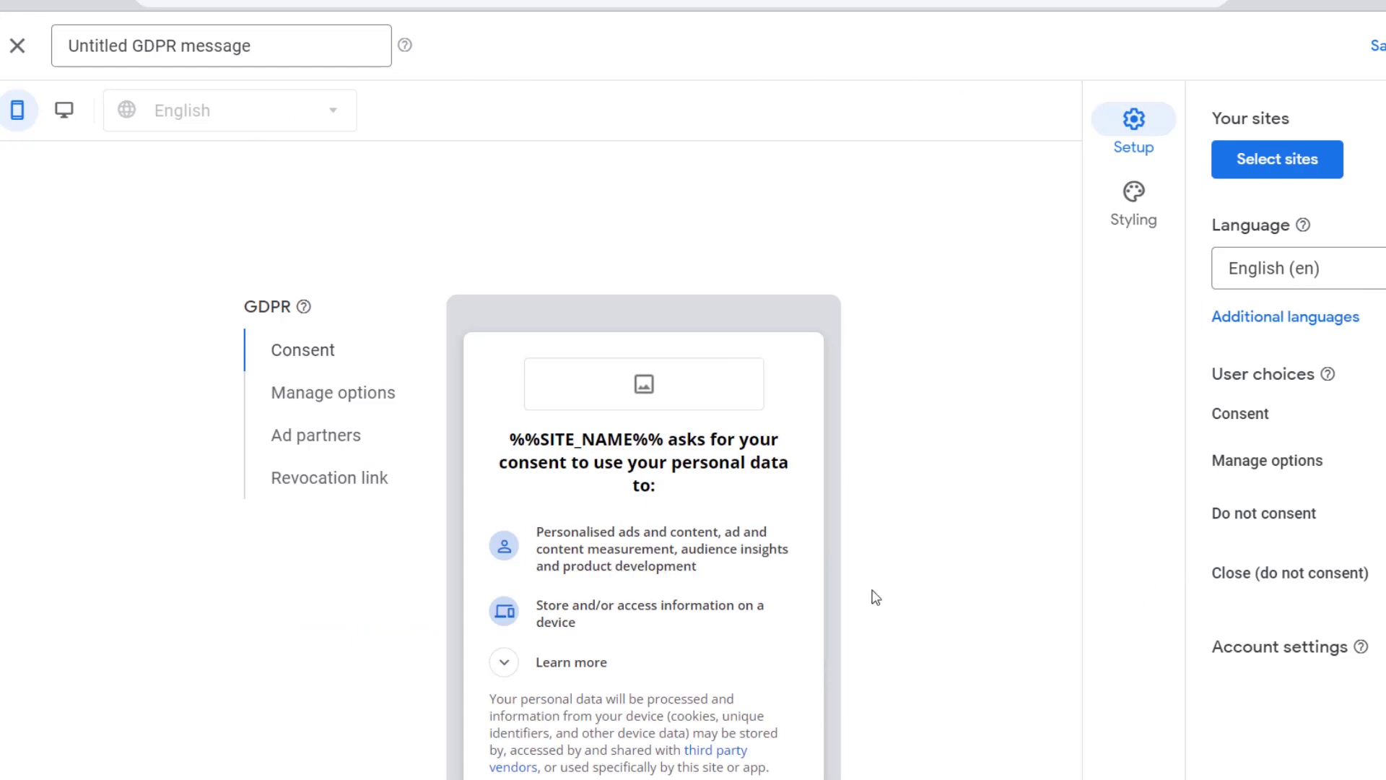
# - Rename the untitled message as "GDPR message"
pyautogui.click(130, 46)
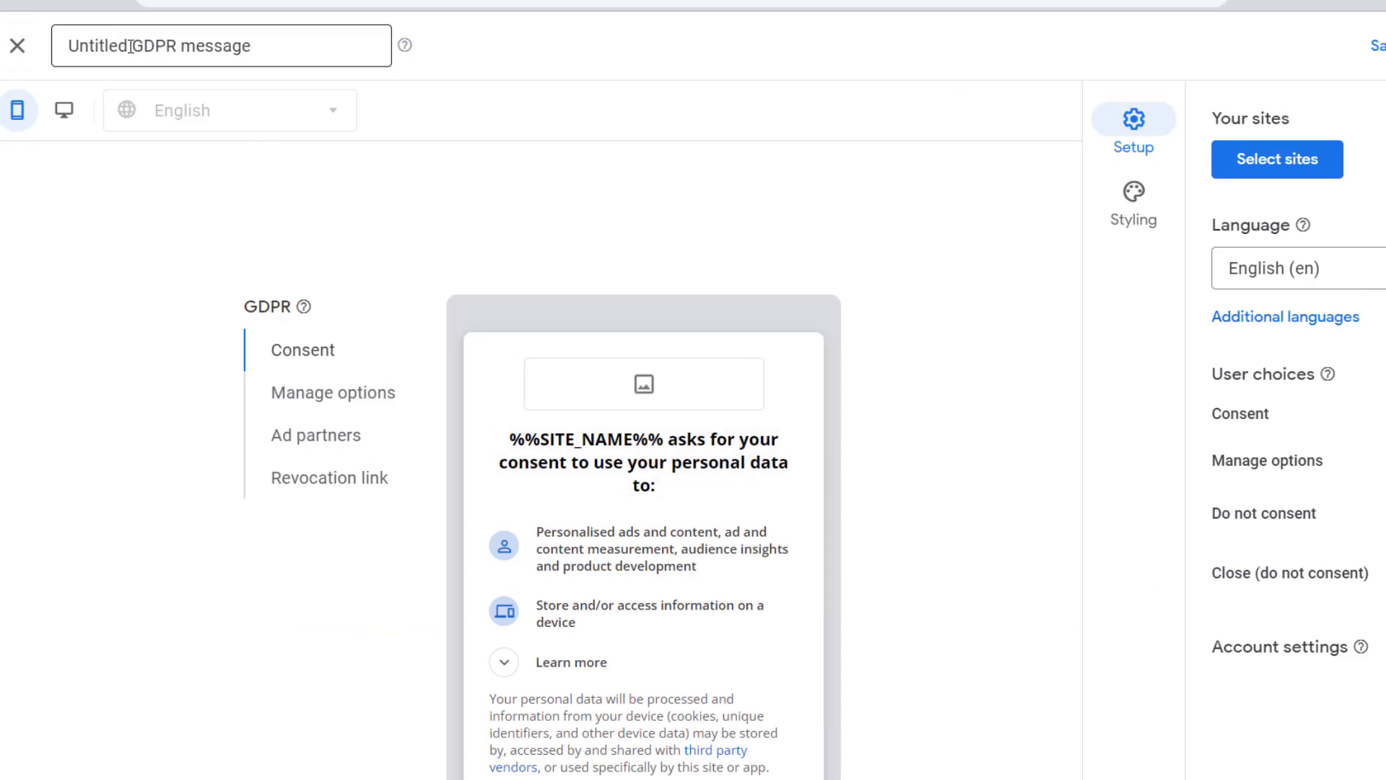
pyautogui.moveTo(130, 45)
pyautogui.mouseDown()
pyautogui.moveTo(68, 46)
pyautogui.moveTo(136, 47)
pyautogui.mouseUp()
pyautogui.click(73, 47)
pyautogui.press('BackSpace')
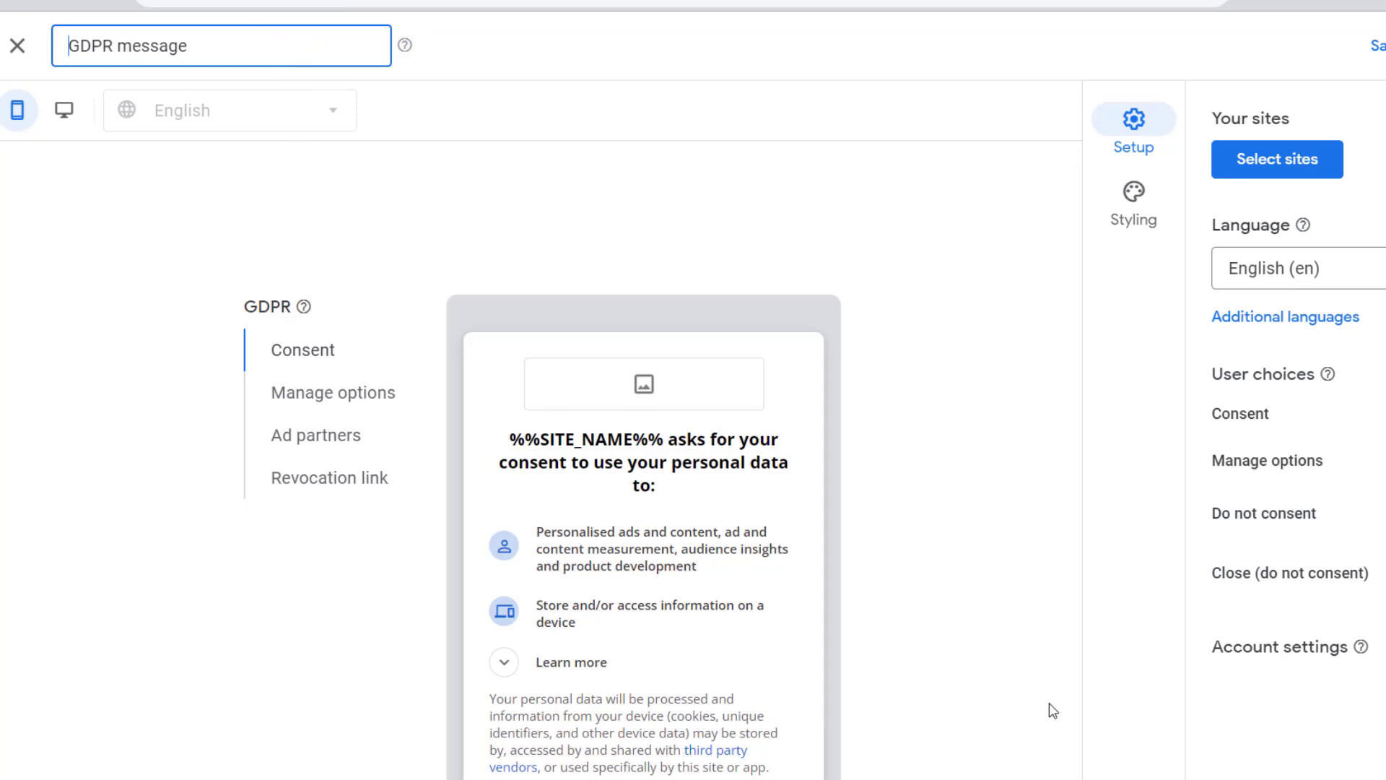
# - Examine the message preview for the Consent, Manage options, Ad partners and Revocation link pages
pyautogui.scroll(-1, 643, 578)
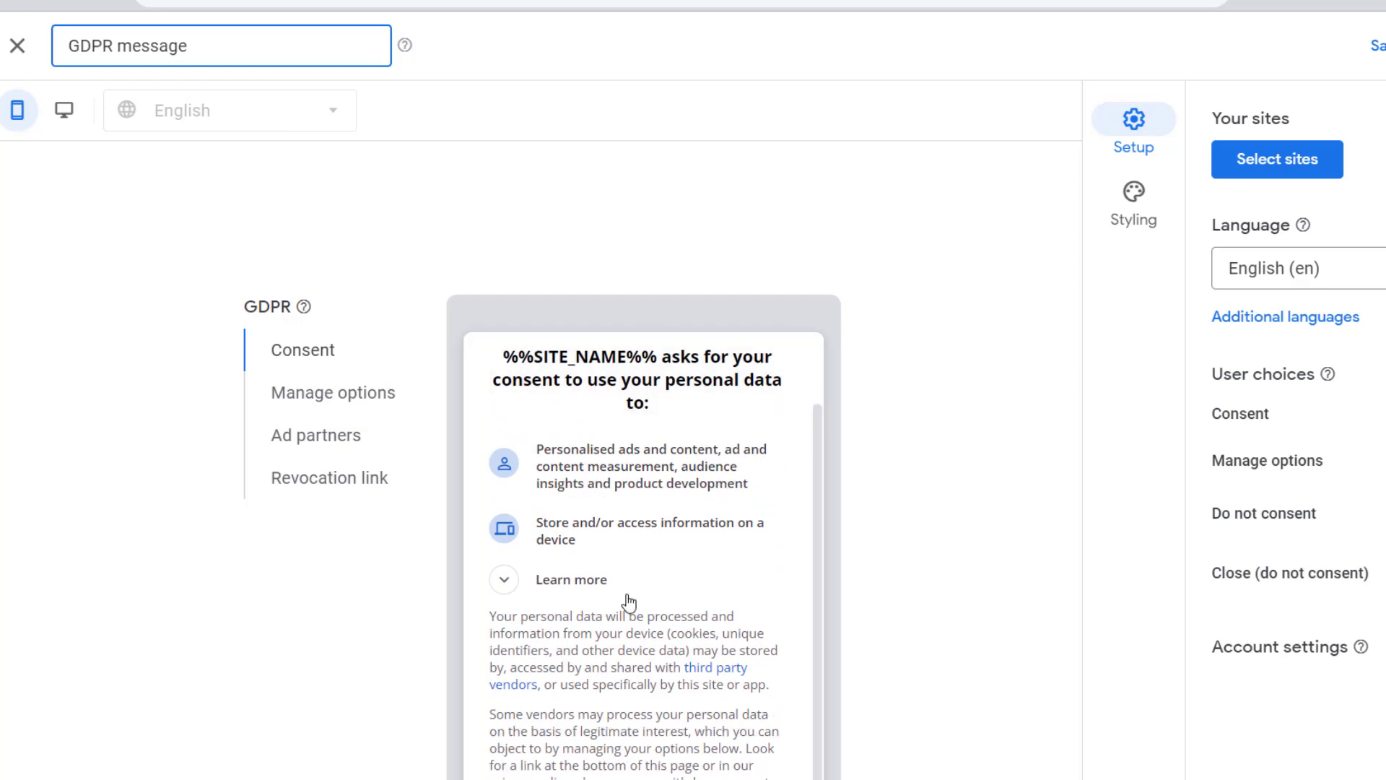
pyautogui.scroll(1, 639, 597)
pyautogui.scroll(-2, 614, 703)
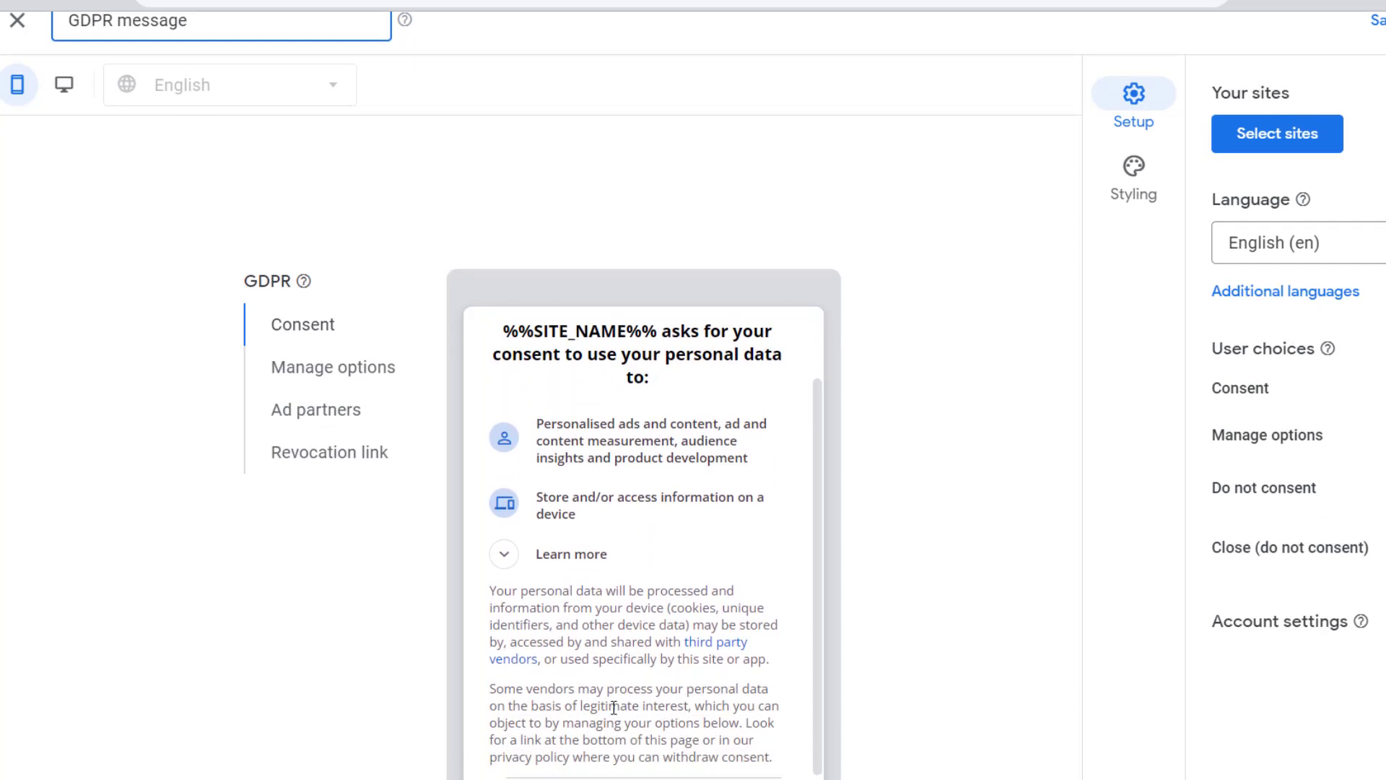
pyautogui.scroll(-2, 613, 708)
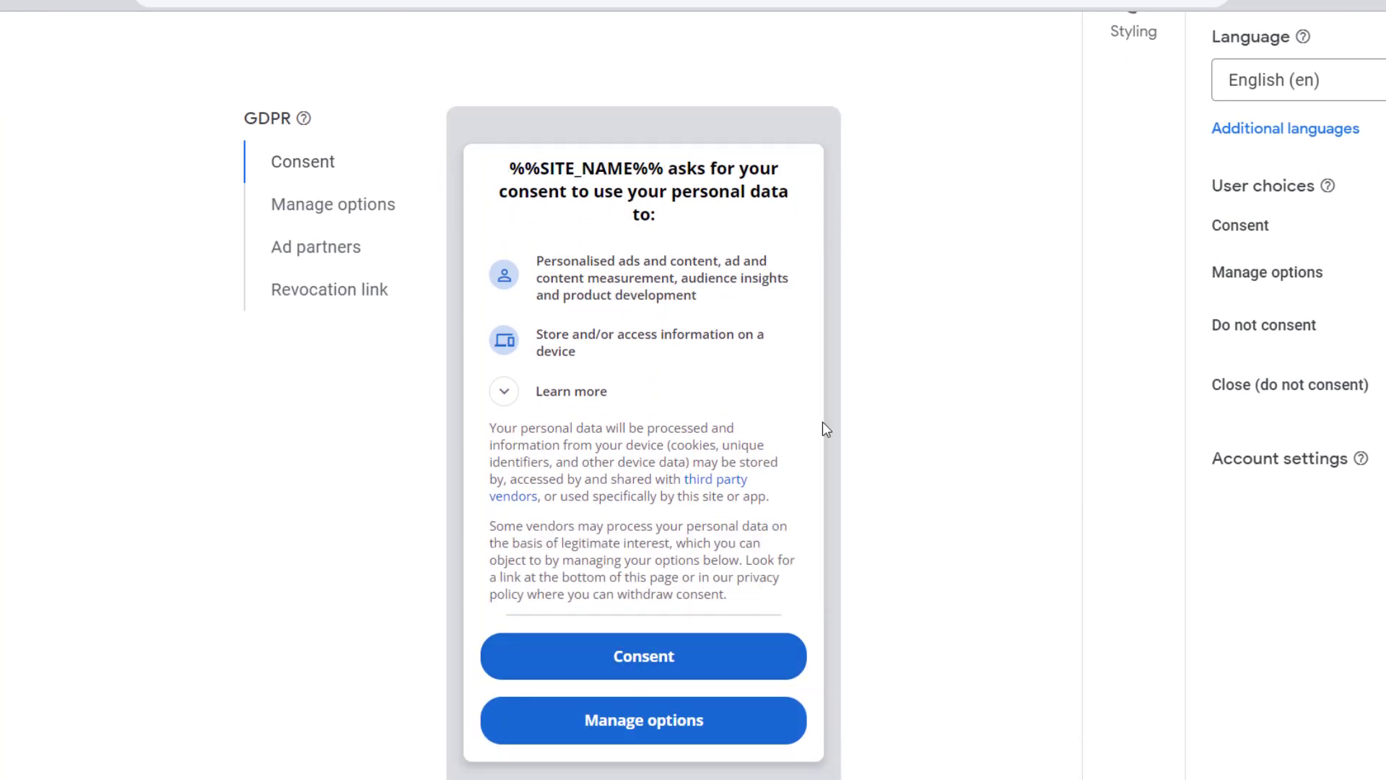
pyautogui.click(270, 211)
pyautogui.click(286, 172)
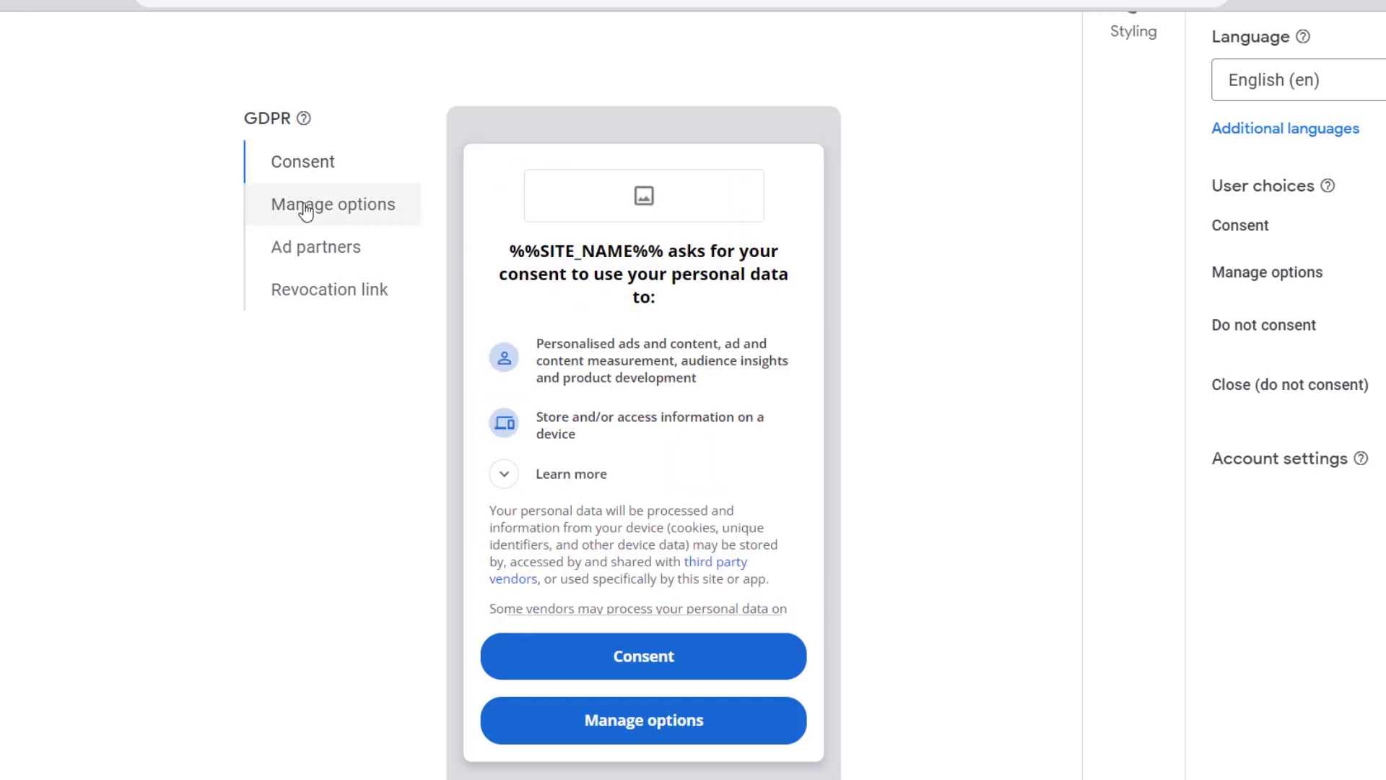
pyautogui.click(306, 211)
pyautogui.click(310, 254)
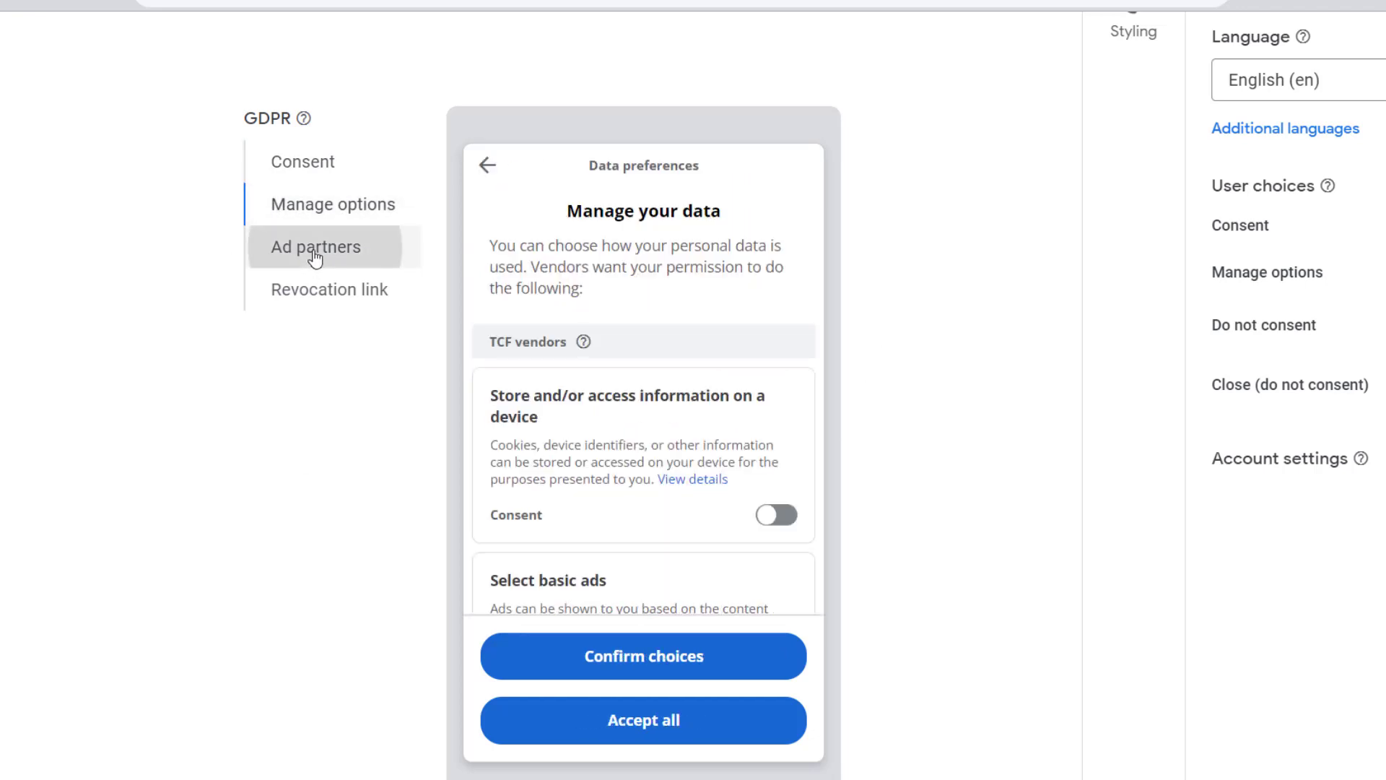
pyautogui.click(320, 296)
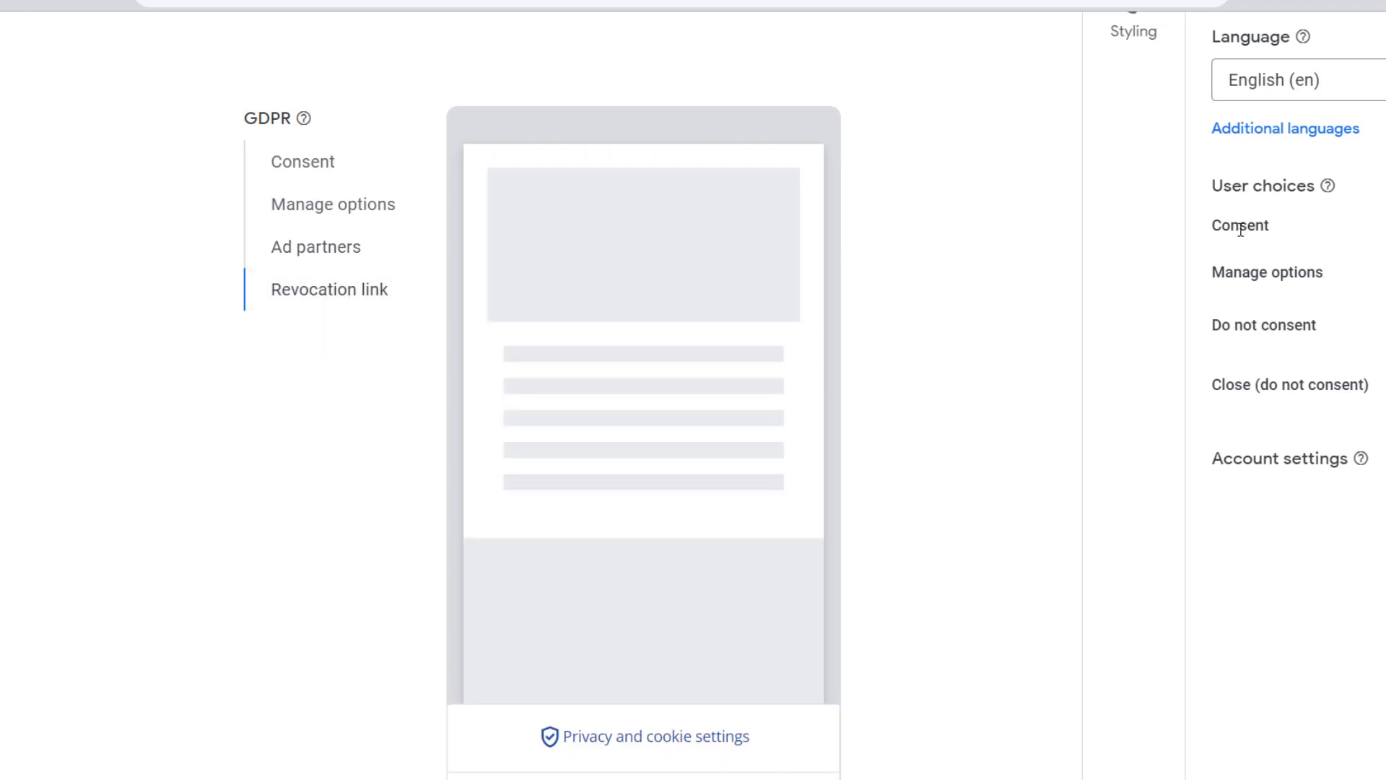
pyautogui.scroll(2, 1191, 296)
pyautogui.click(368, 271)
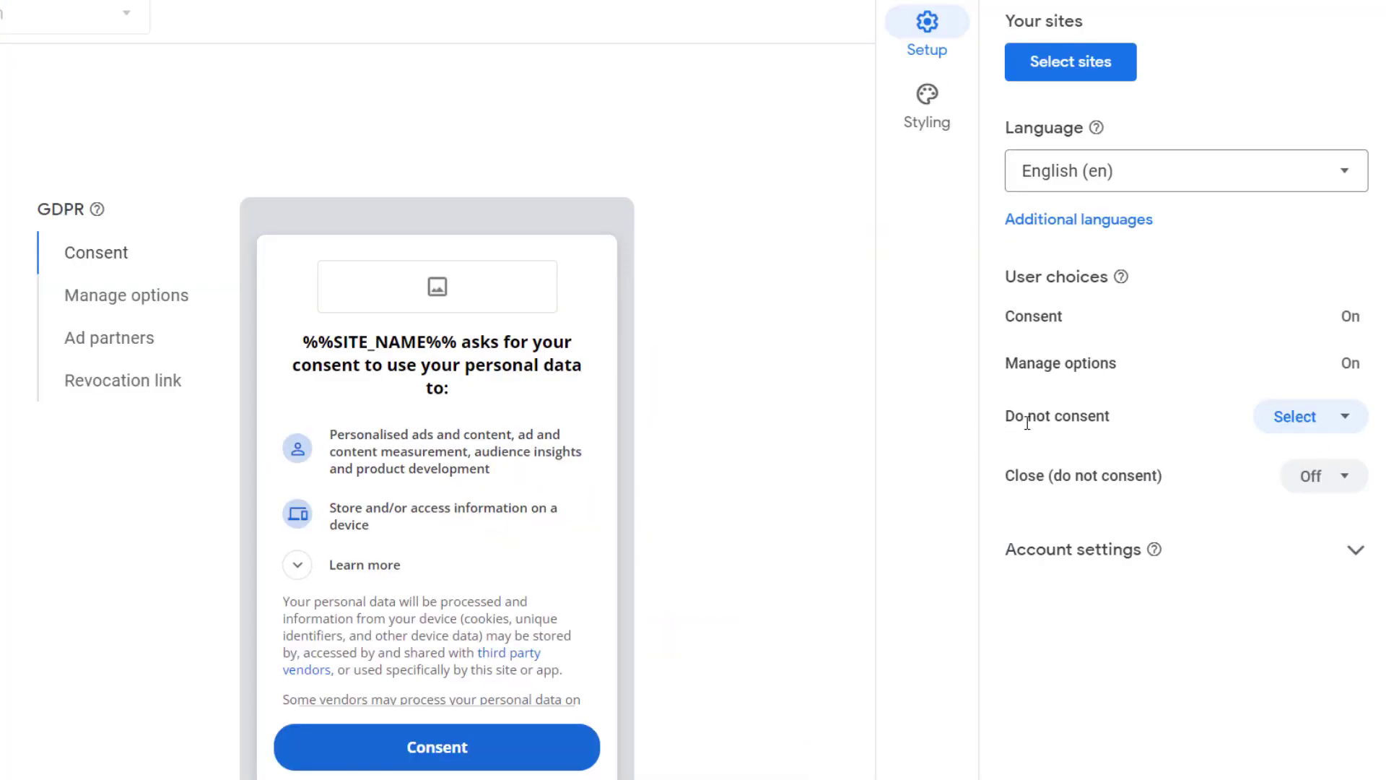
# - Set the "Do not consent" and "Close (do not consent)" user choices to On
pyautogui.click(1358, 424)
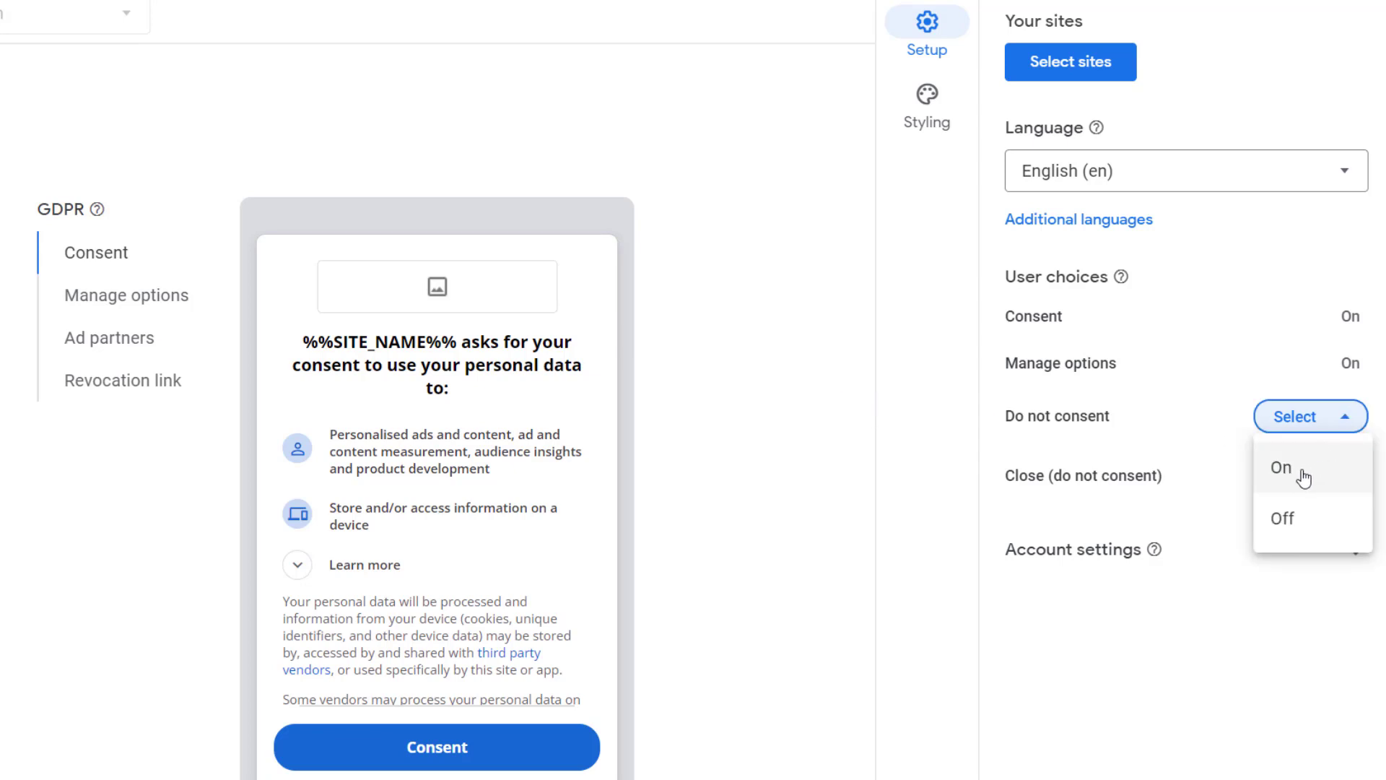
pyautogui.click(1303, 476)
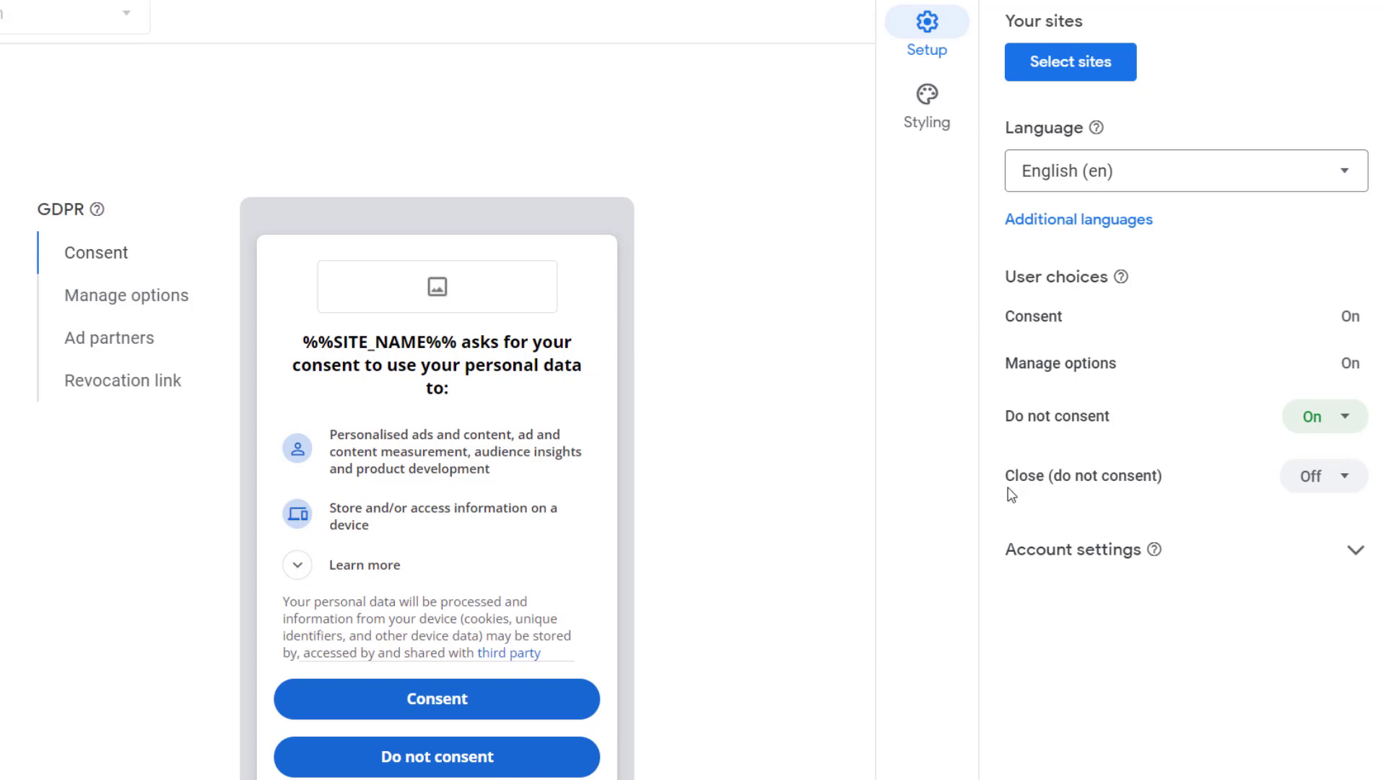
pyautogui.click(1321, 476)
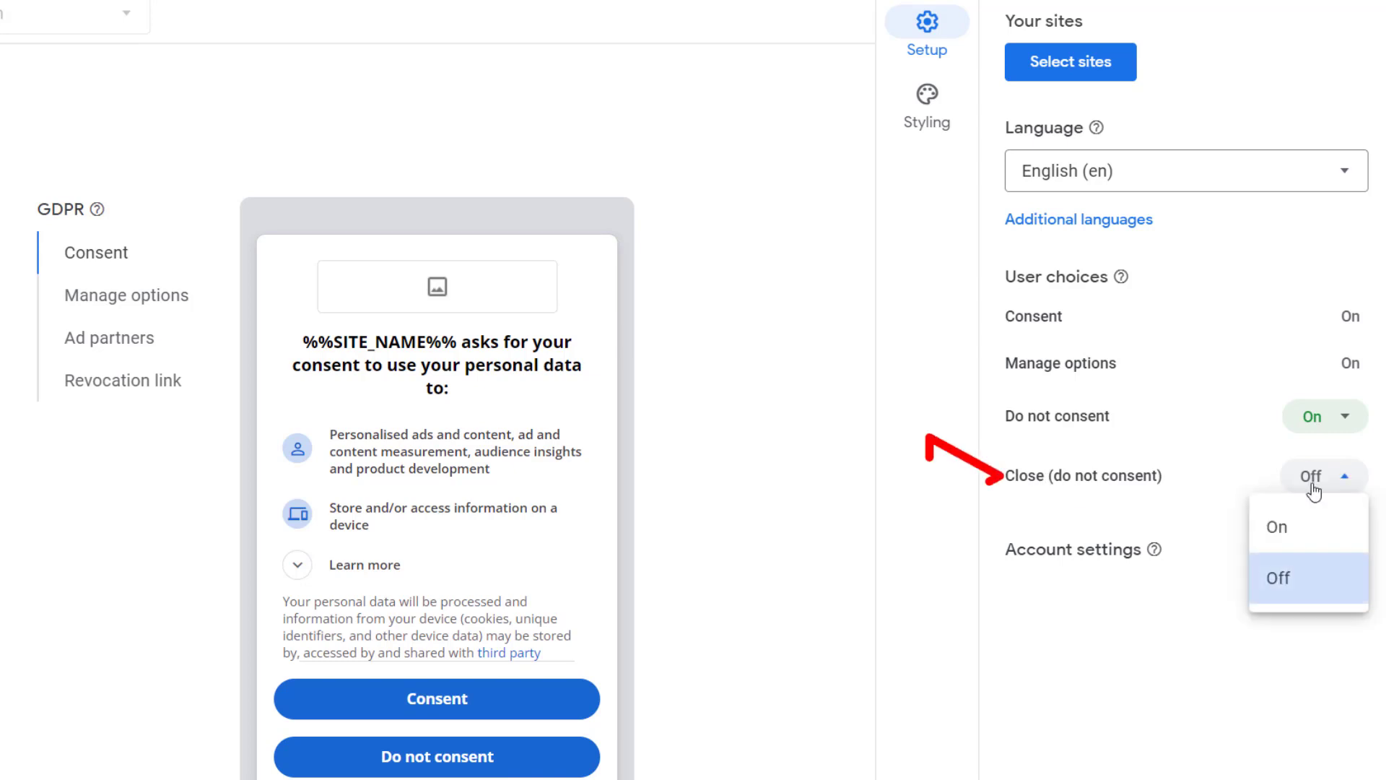
pyautogui.click(1287, 533)
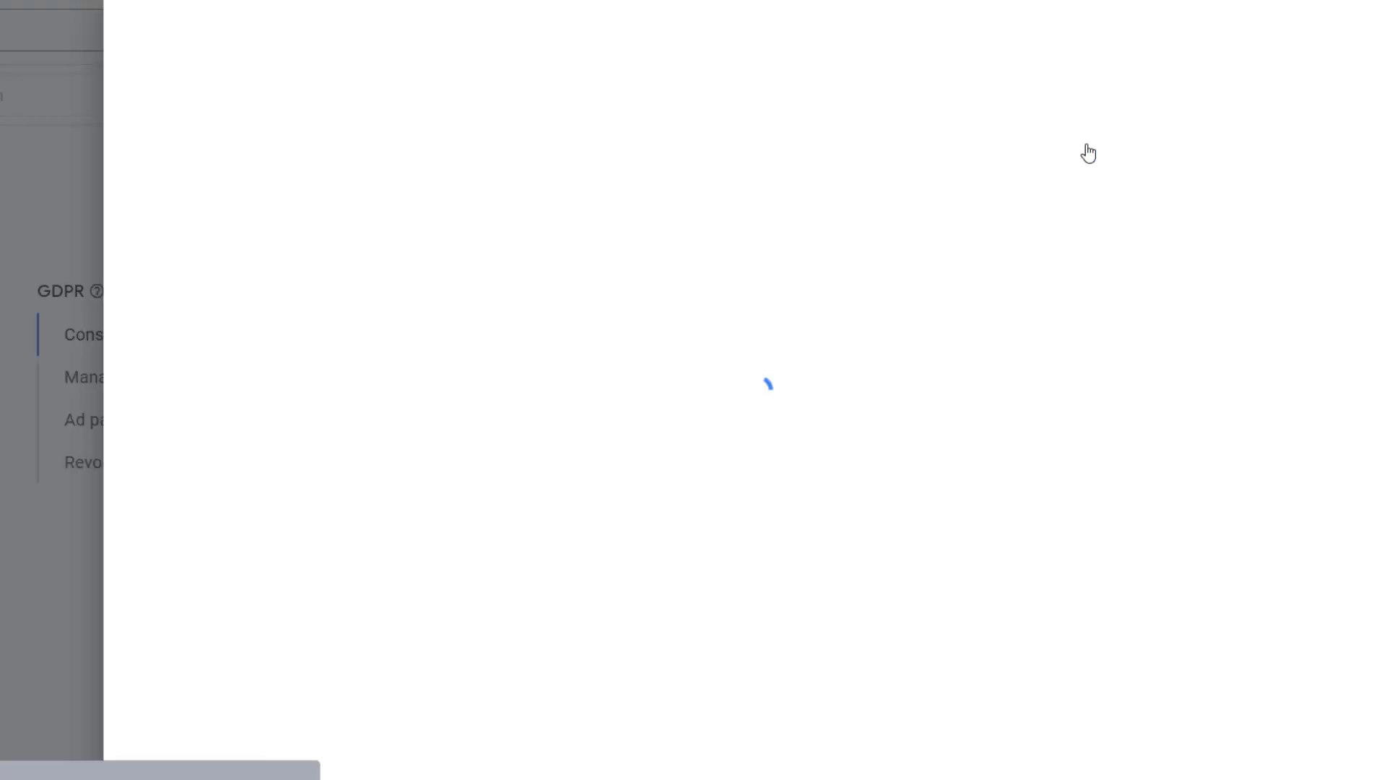
# - Open the message's site selection and copy the address of the Privacy Policy page on the techforu.in website
pyautogui.click(1088, 148)
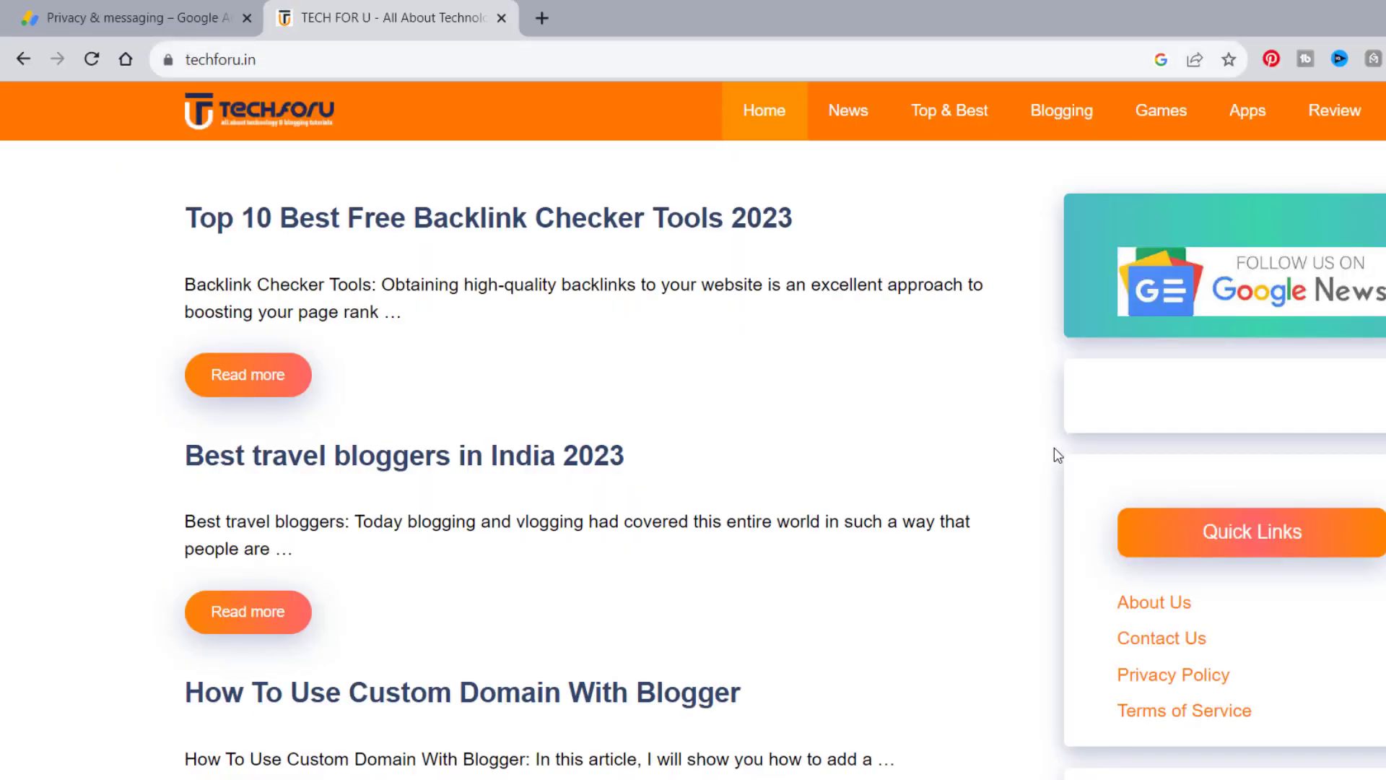
pyautogui.scroll(-8, 1055, 482)
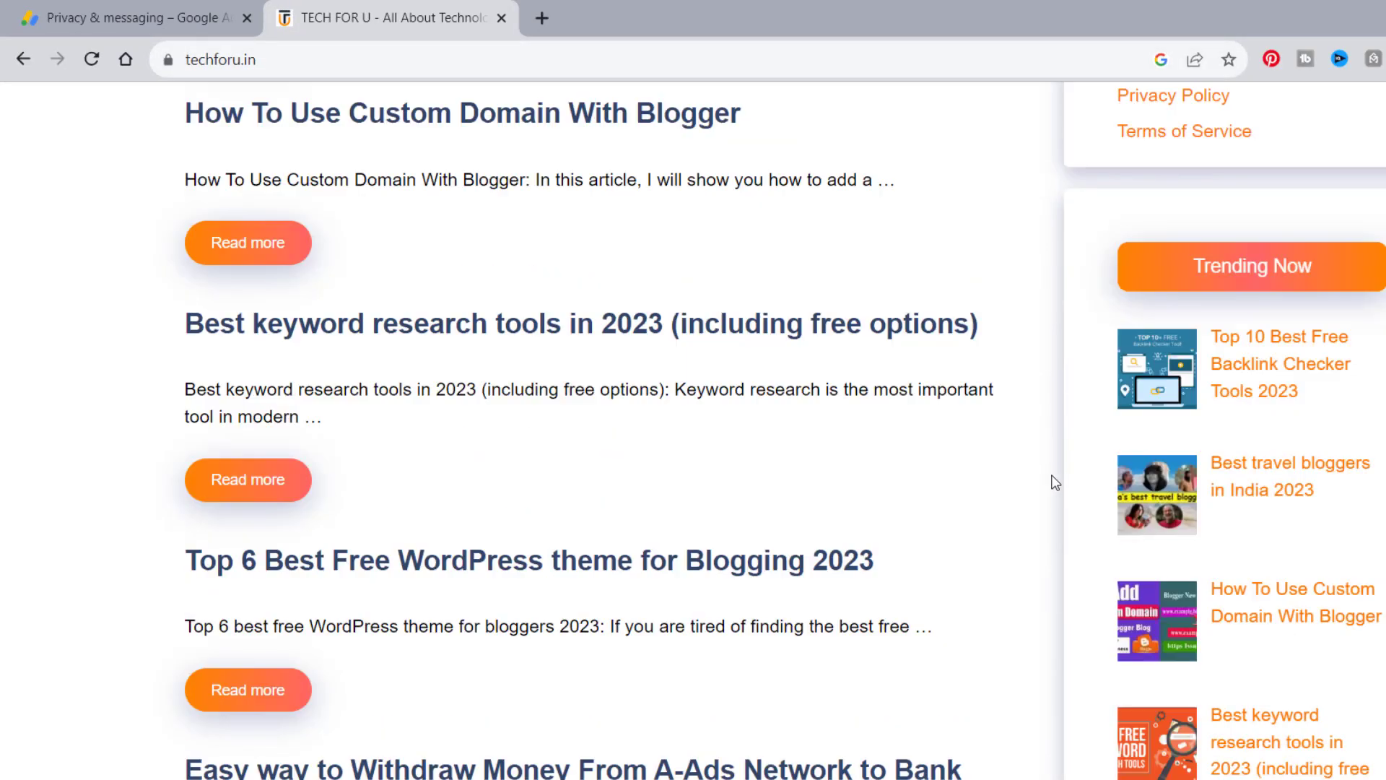
pyautogui.scroll(-18, 1056, 482)
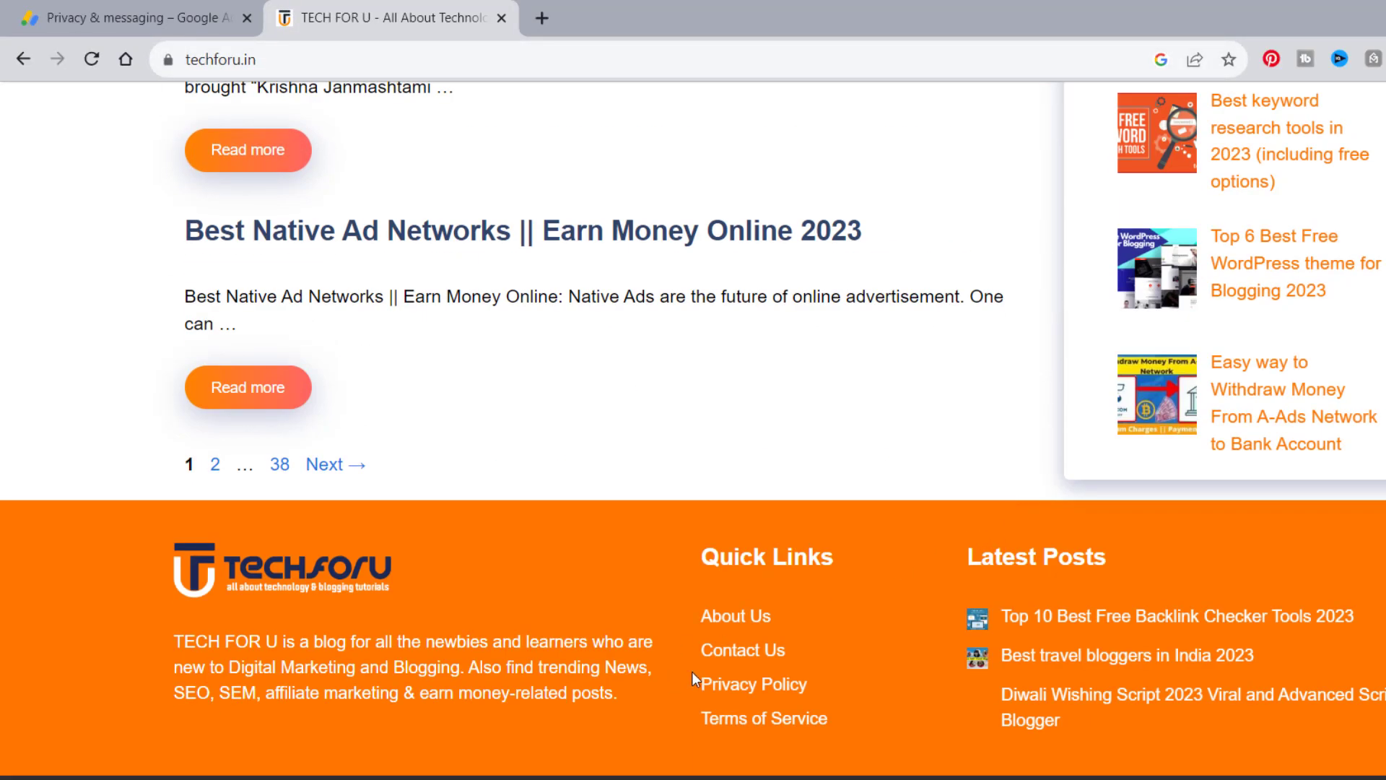
pyautogui.click(737, 686)
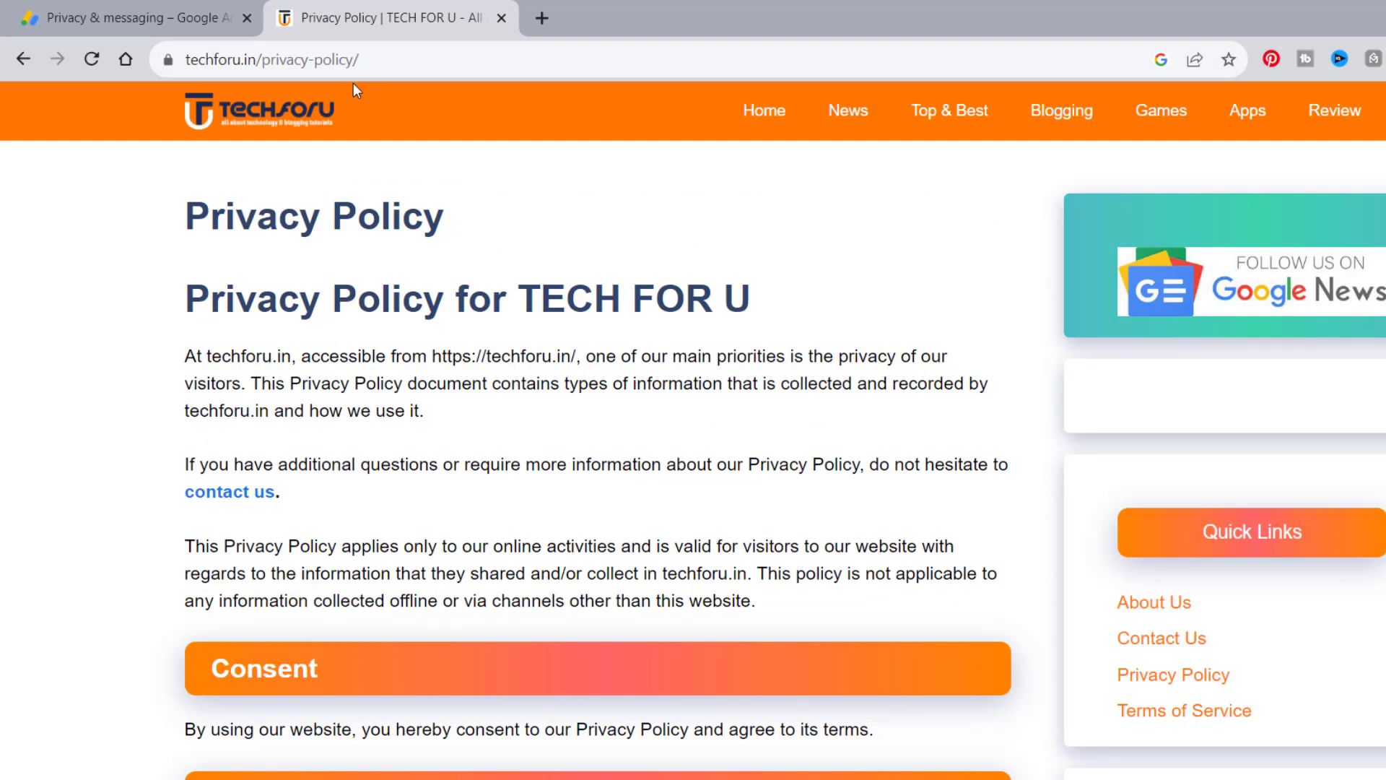
pyautogui.click(354, 61)
pyautogui.rightClick(357, 62)
pyautogui.click(397, 220)
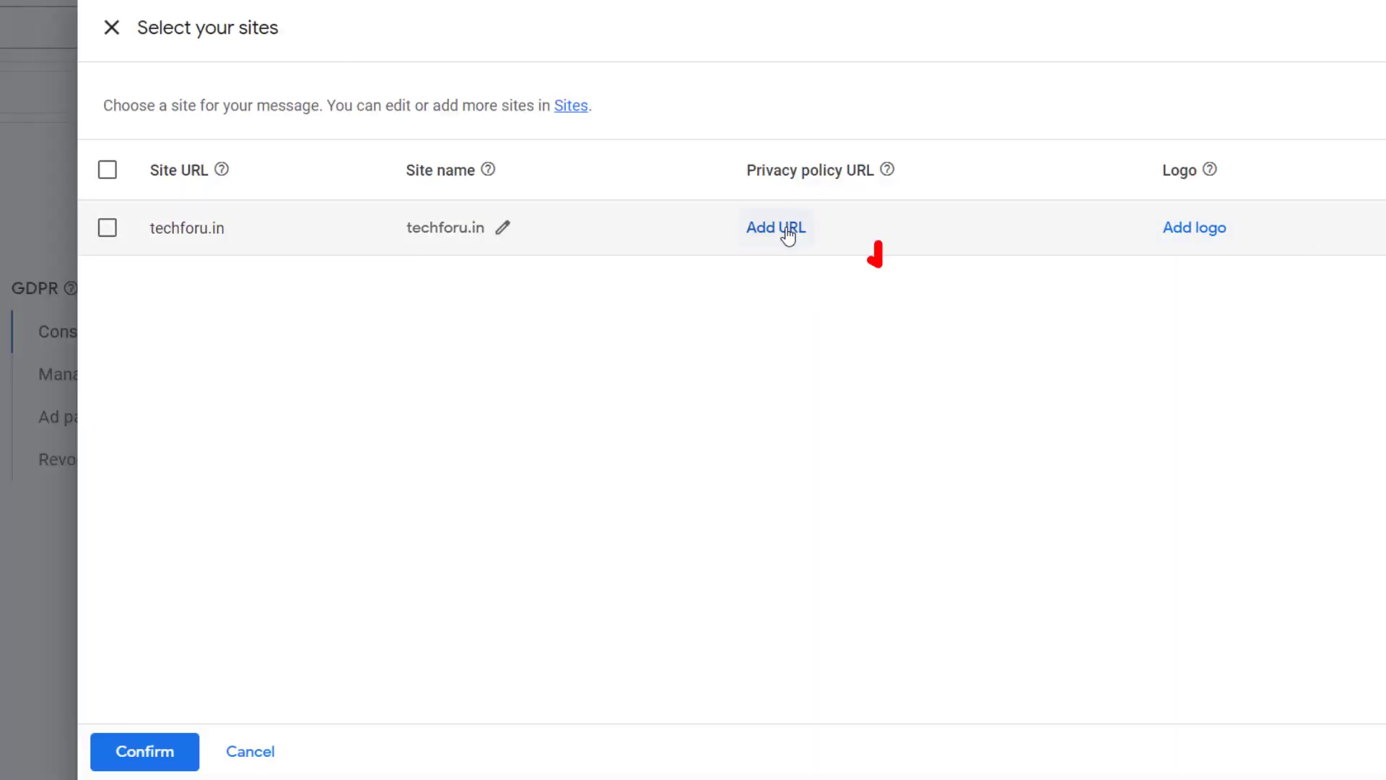
pyautogui.click(787, 234)
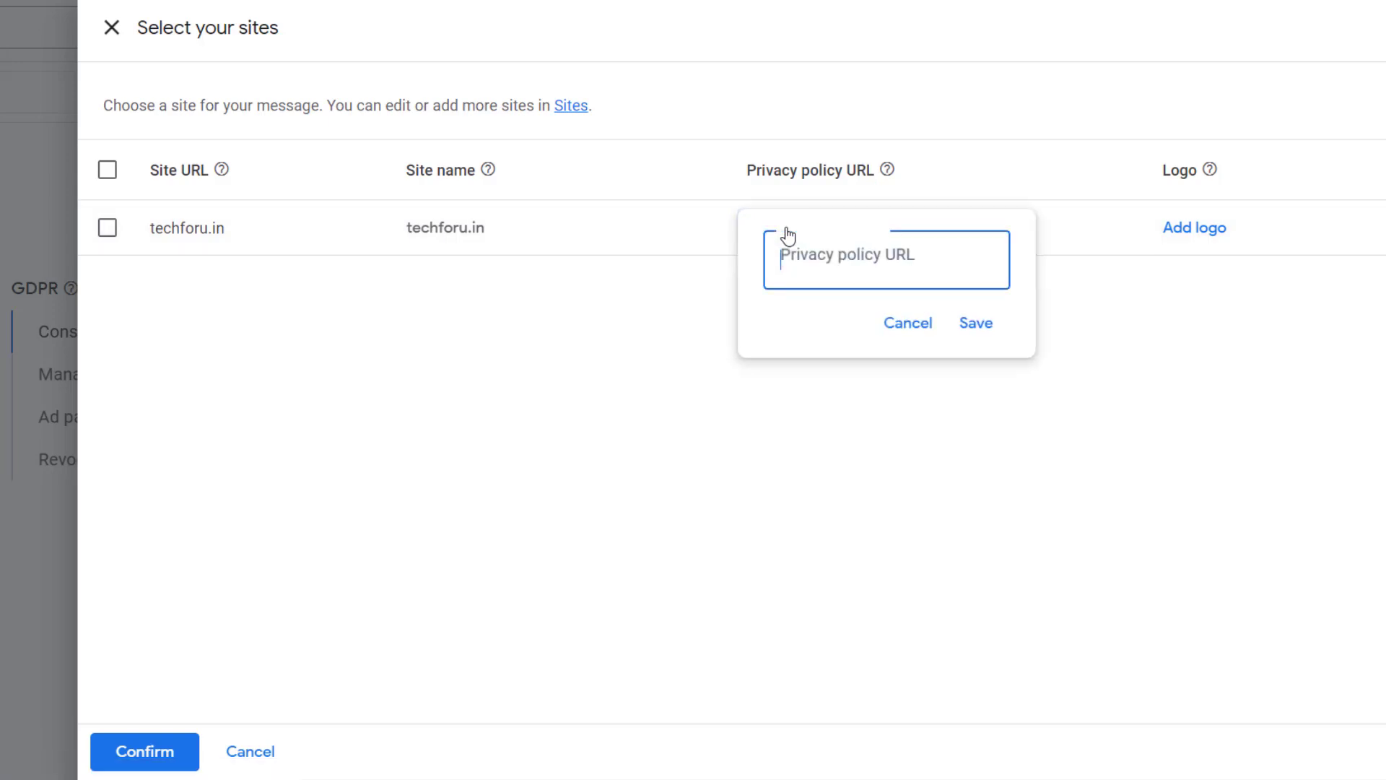
pyautogui.rightClick(803, 250)
pyautogui.click(846, 427)
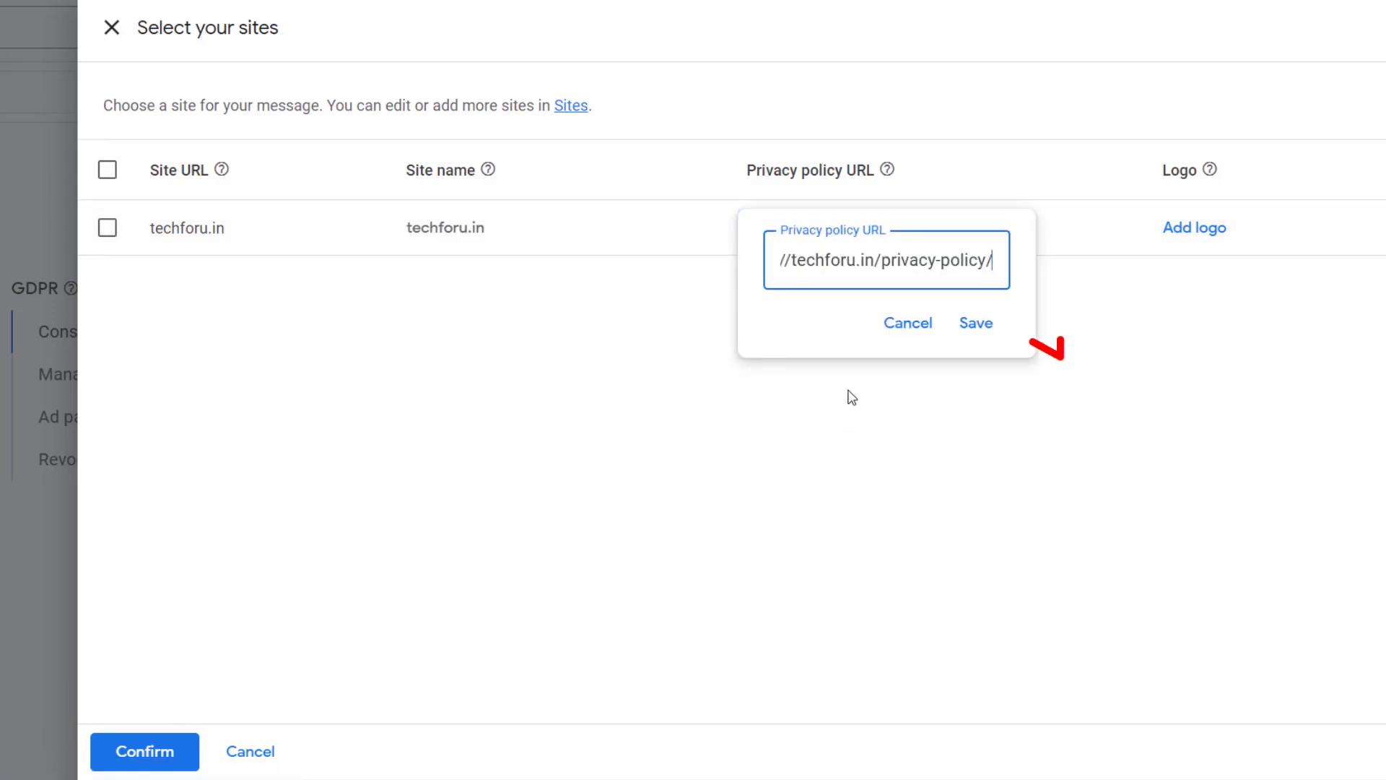
pyautogui.click(987, 329)
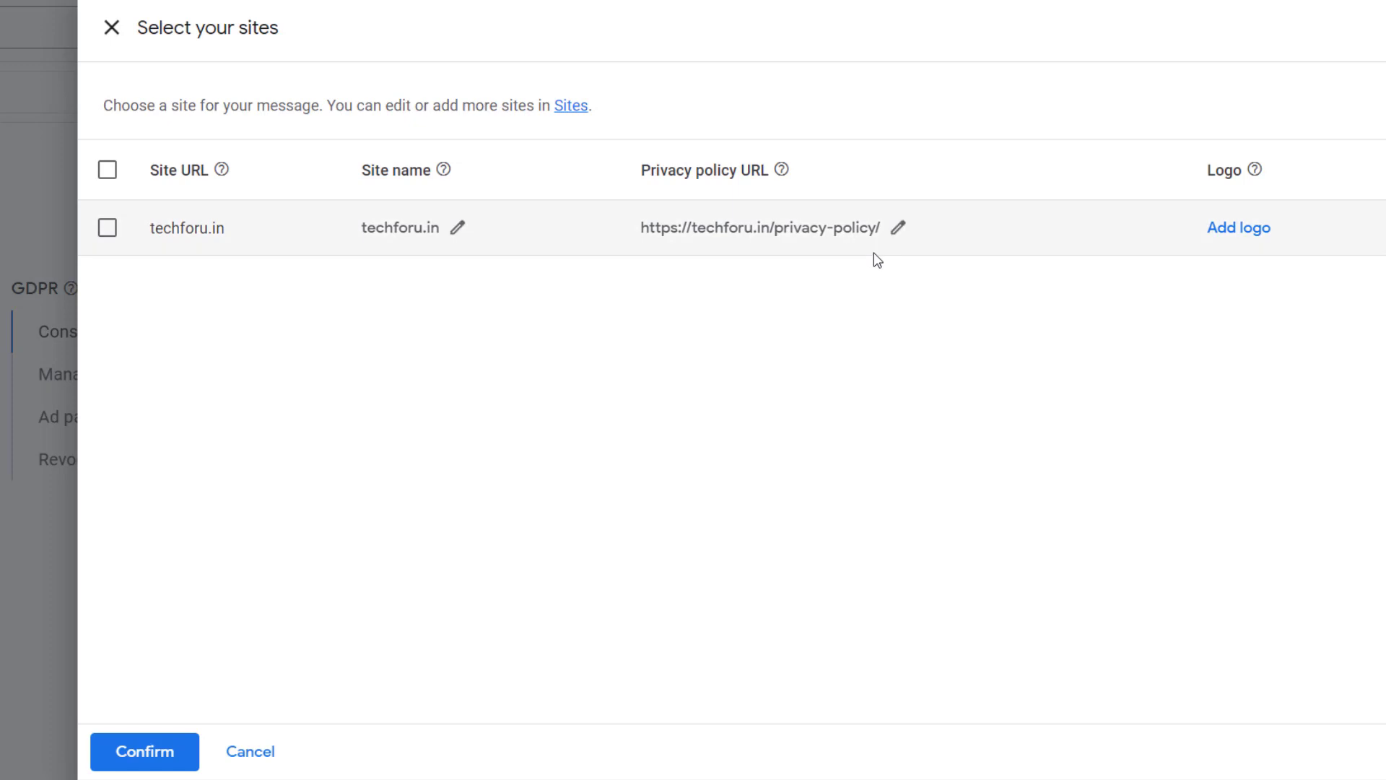
# - Upload TECHFORU-LOGO.png as the techforu.in logo, accept it, and try to confirm the site selection
pyautogui.click(1255, 228)
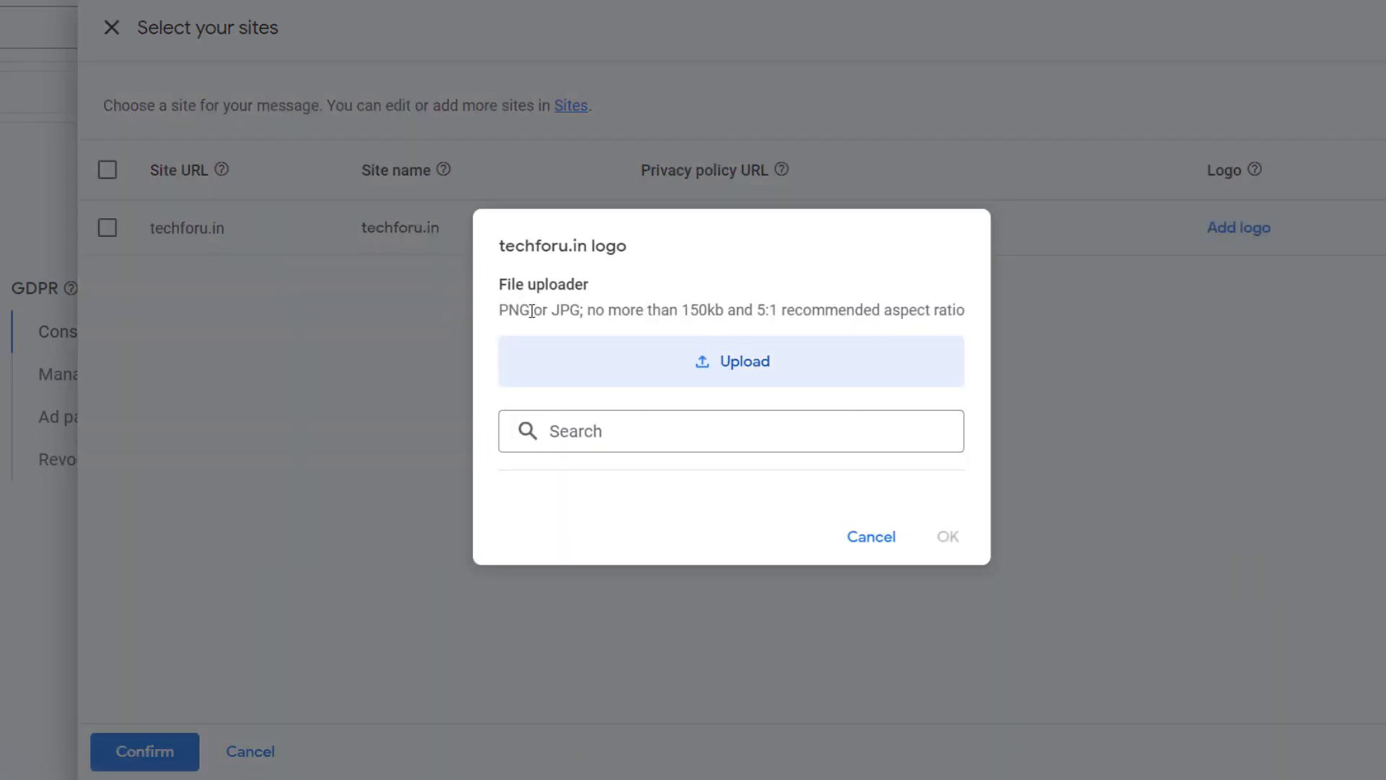
pyautogui.moveTo(501, 310); pyautogui.dragTo(577, 304)
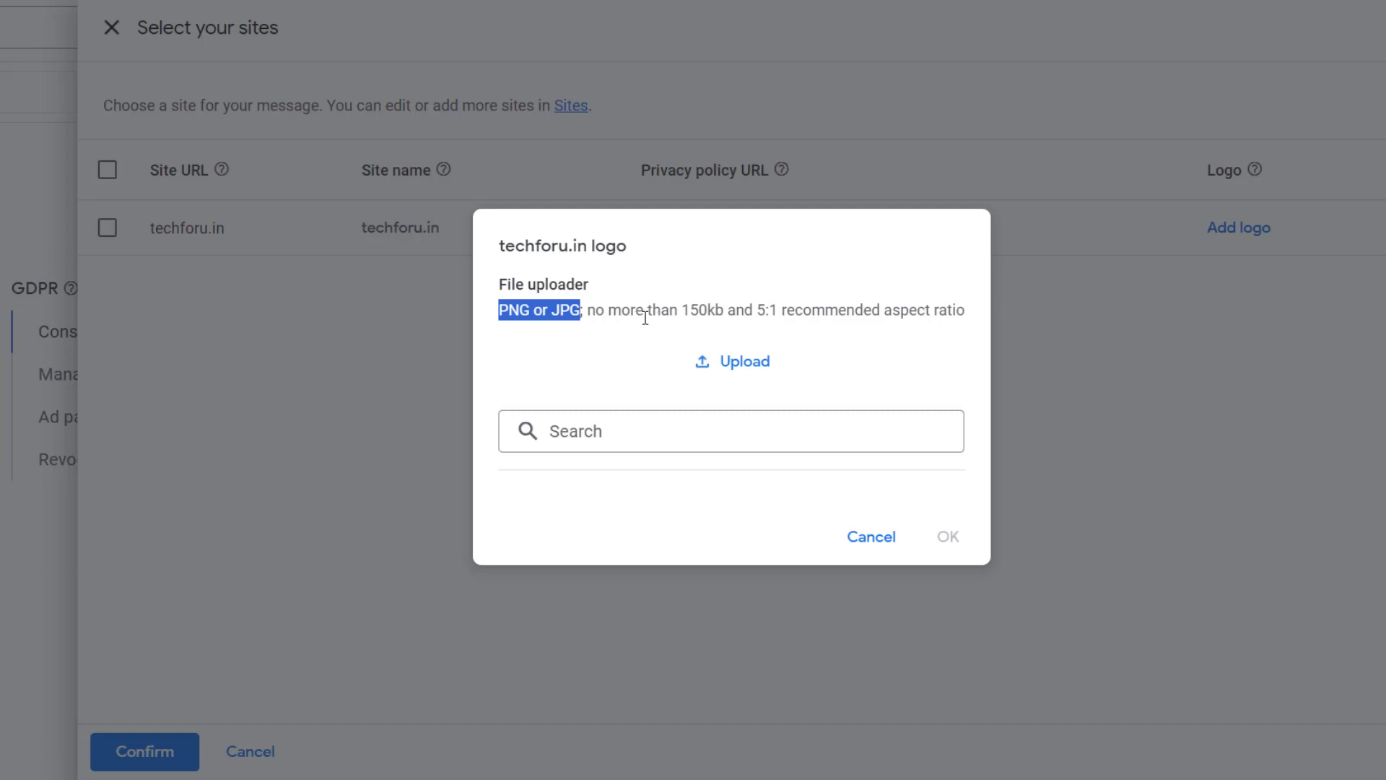
pyautogui.moveTo(682, 310); pyautogui.dragTo(725, 311)
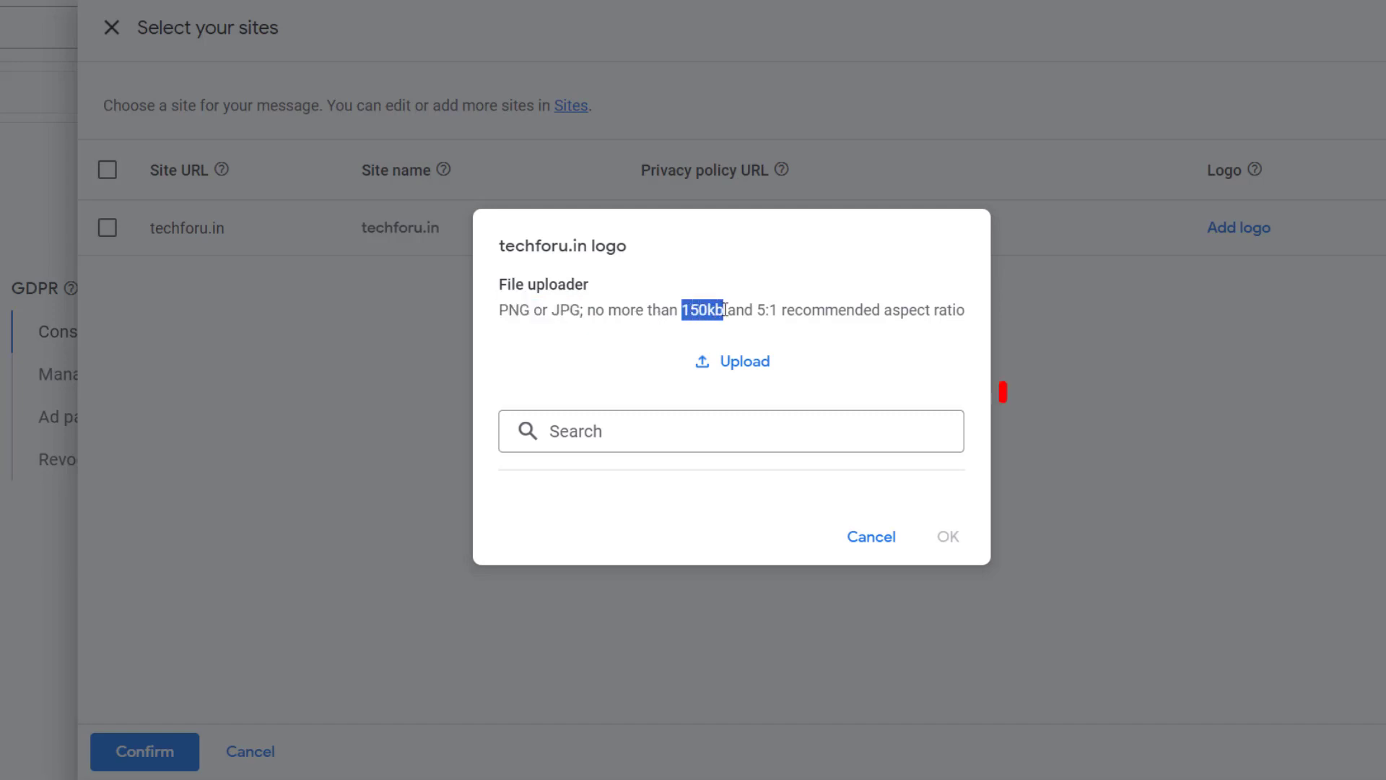
pyautogui.click(724, 364)
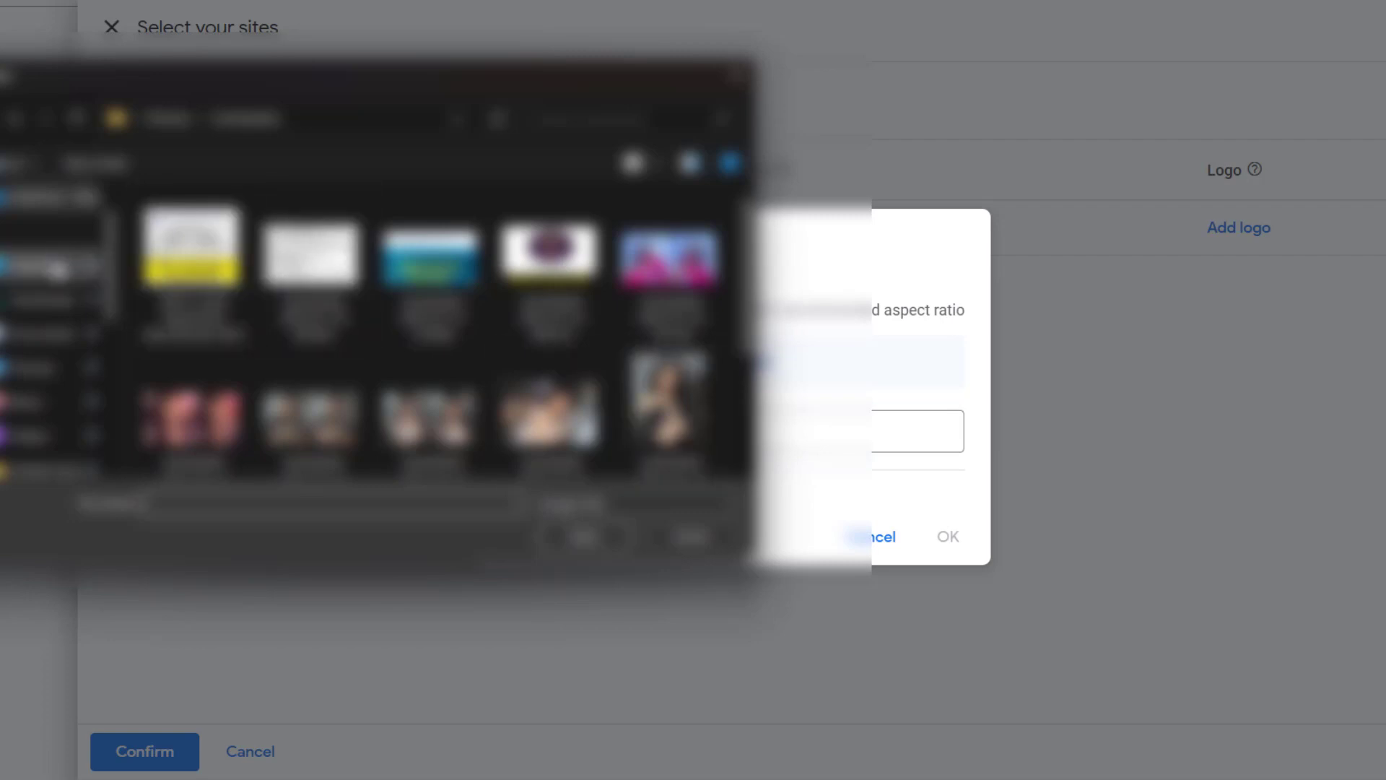
pyautogui.click(64, 299)
pyautogui.doubleClick(177, 263)
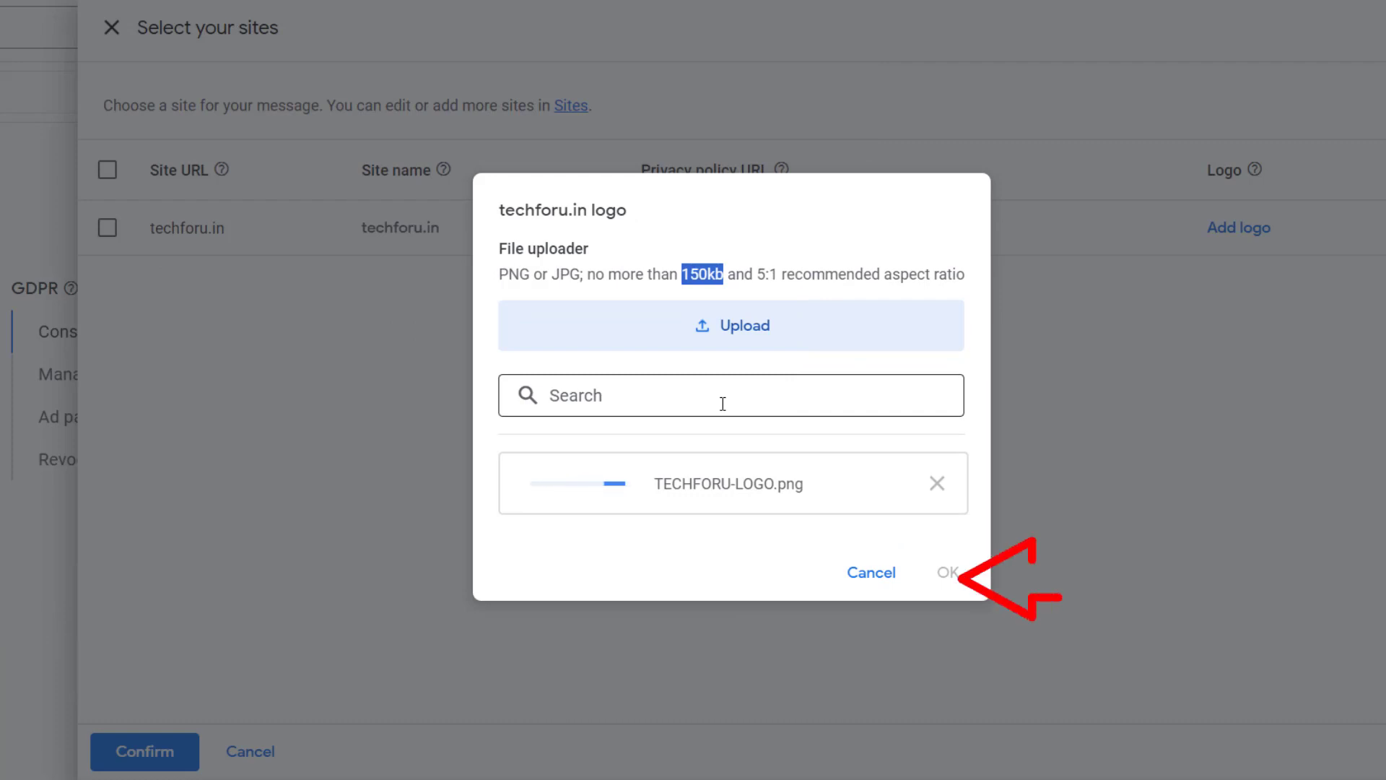
pyautogui.click(948, 572)
pyautogui.click(129, 758)
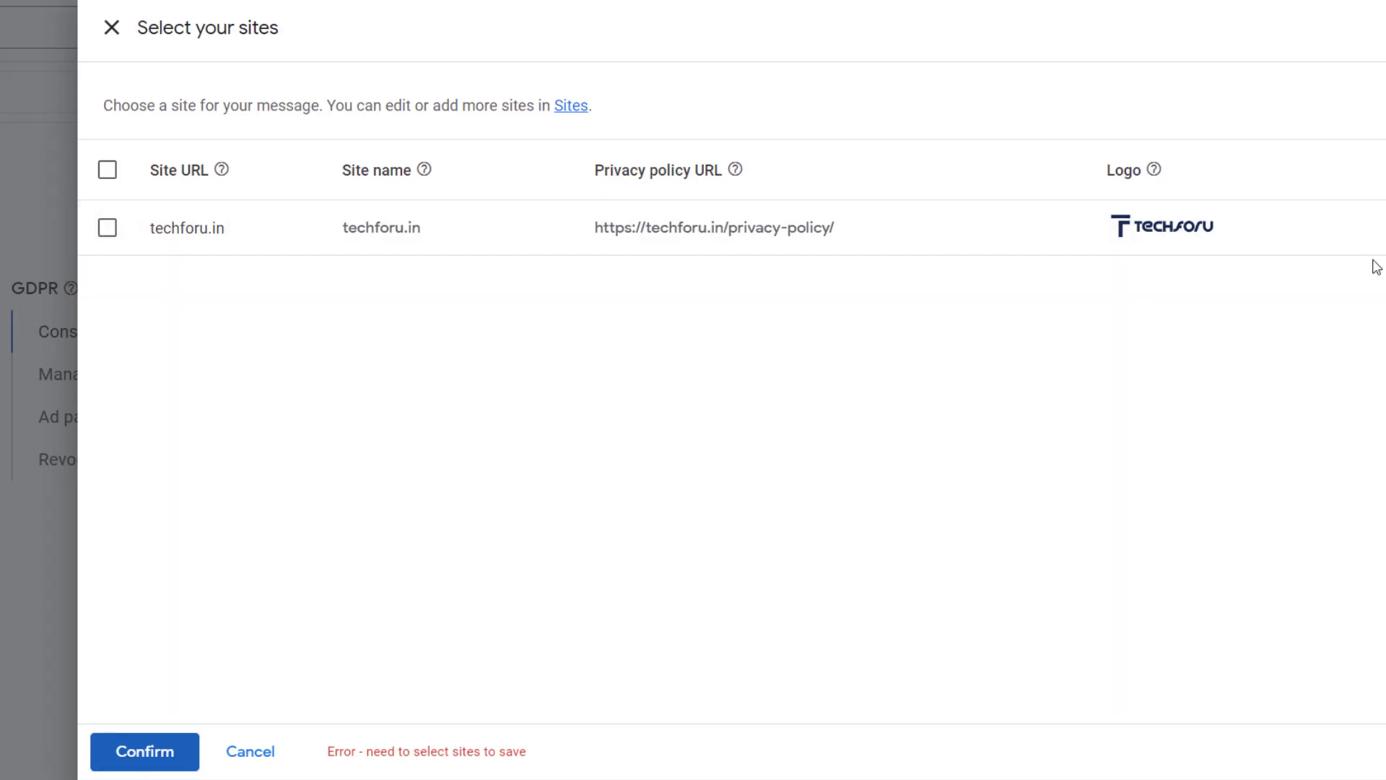
# - Select techforu.in as the message's site, confirm the selection and check the consent message preview
pyautogui.click(108, 176)
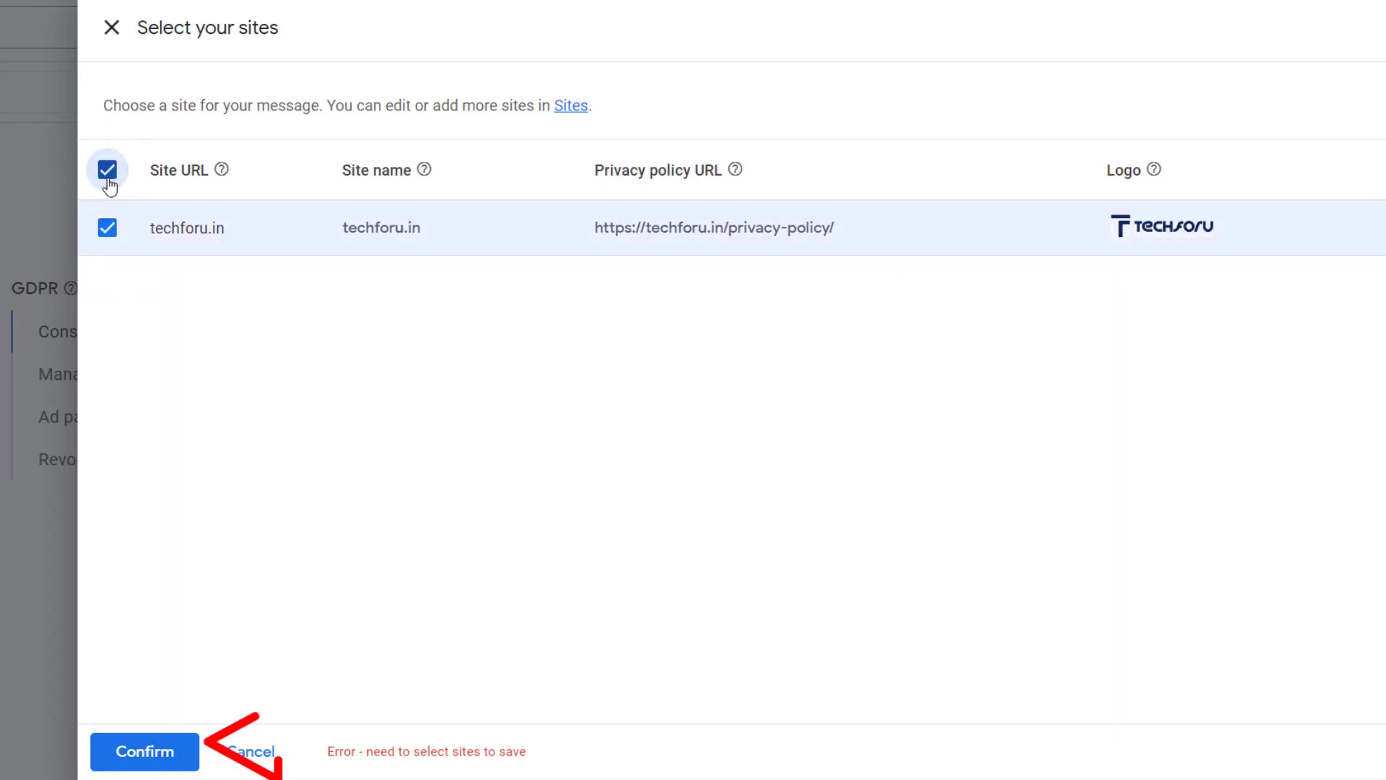
pyautogui.click(145, 751)
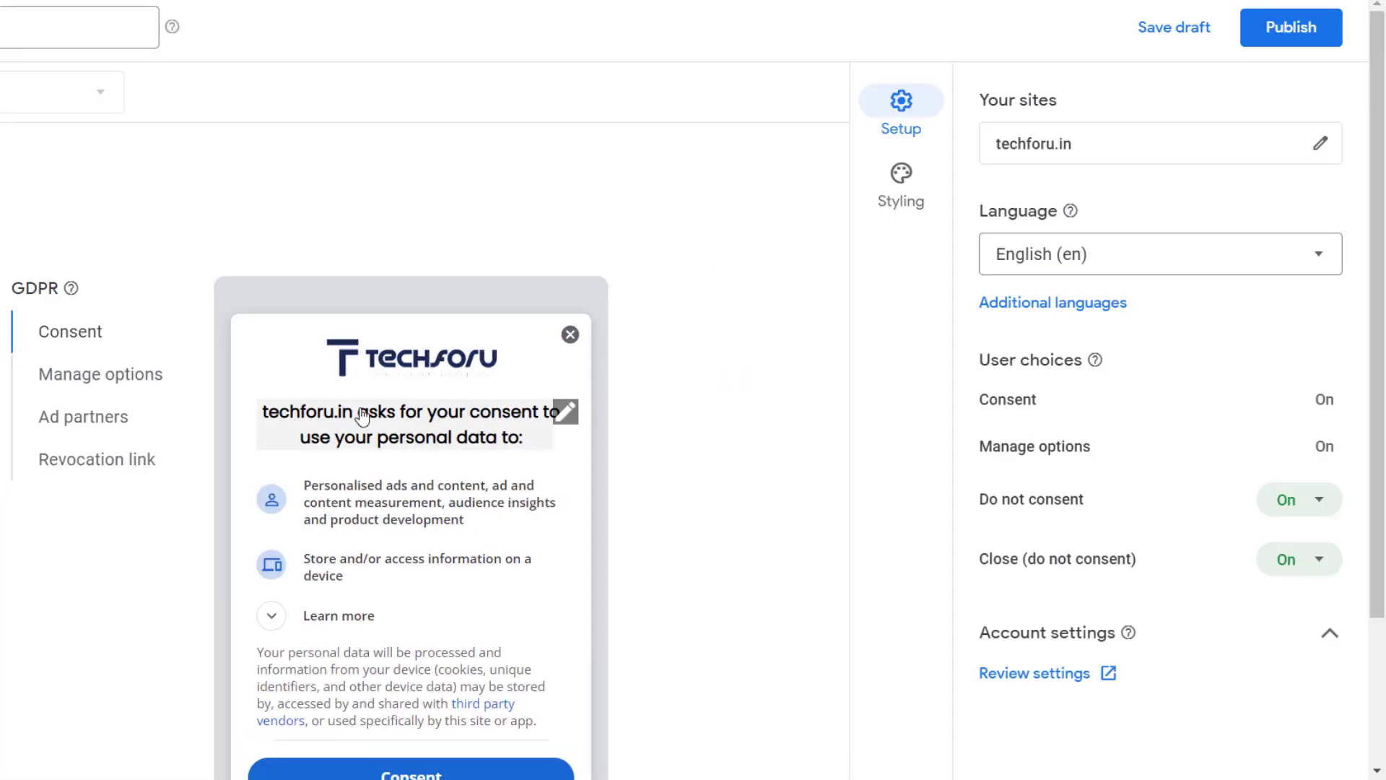
pyautogui.scroll(-2, 426, 666)
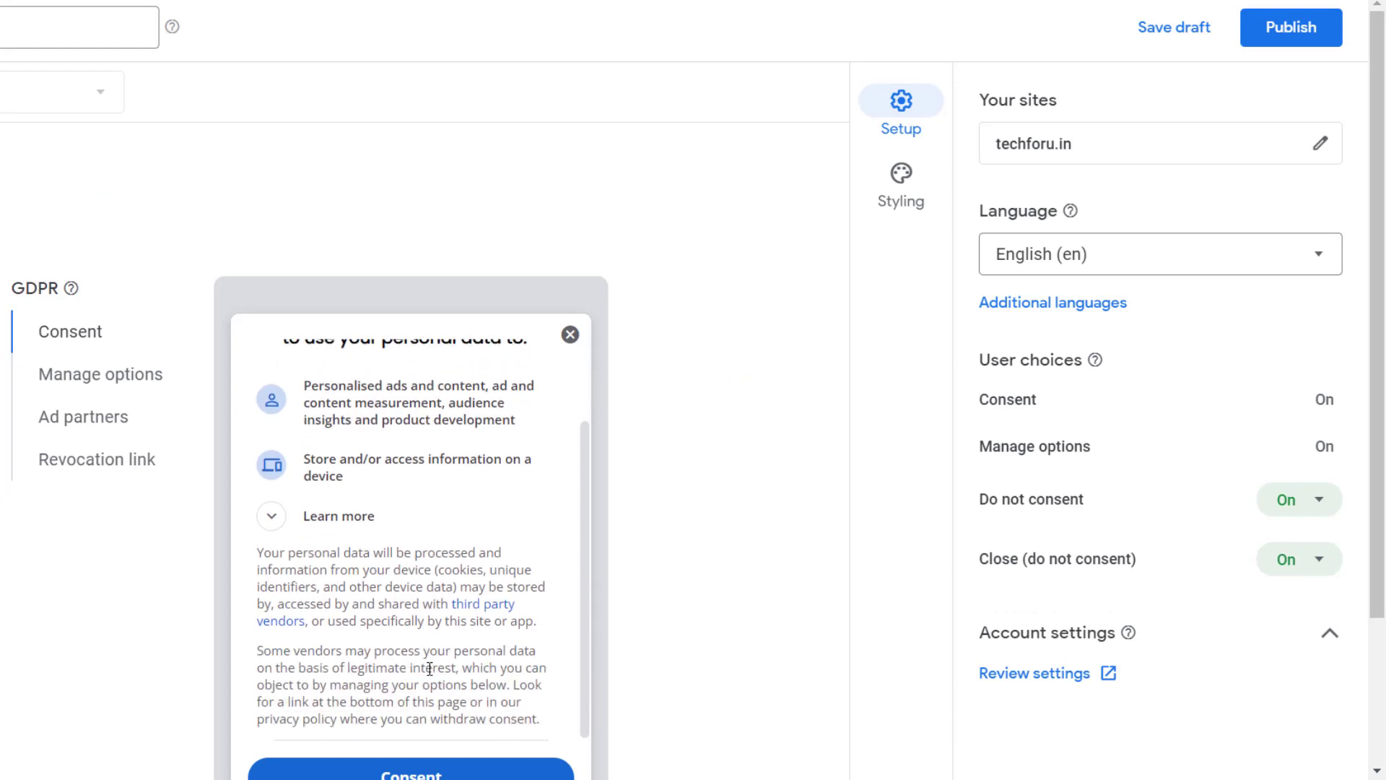
pyautogui.scroll(-3, 434, 453)
pyautogui.scroll(3, 621, 538)
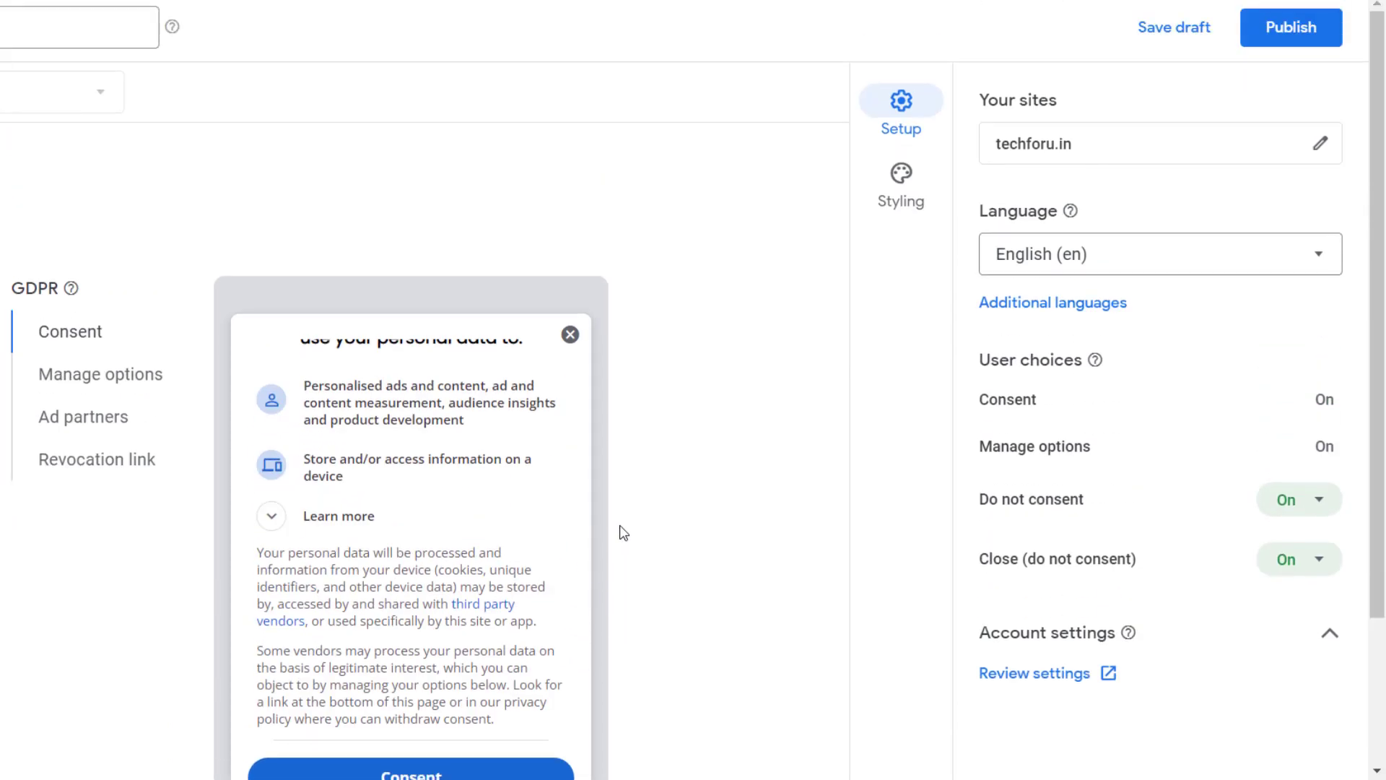
# - Review the consent message's styling options for the global colors, header logo and alignment, and headline font
pyautogui.click(904, 197)
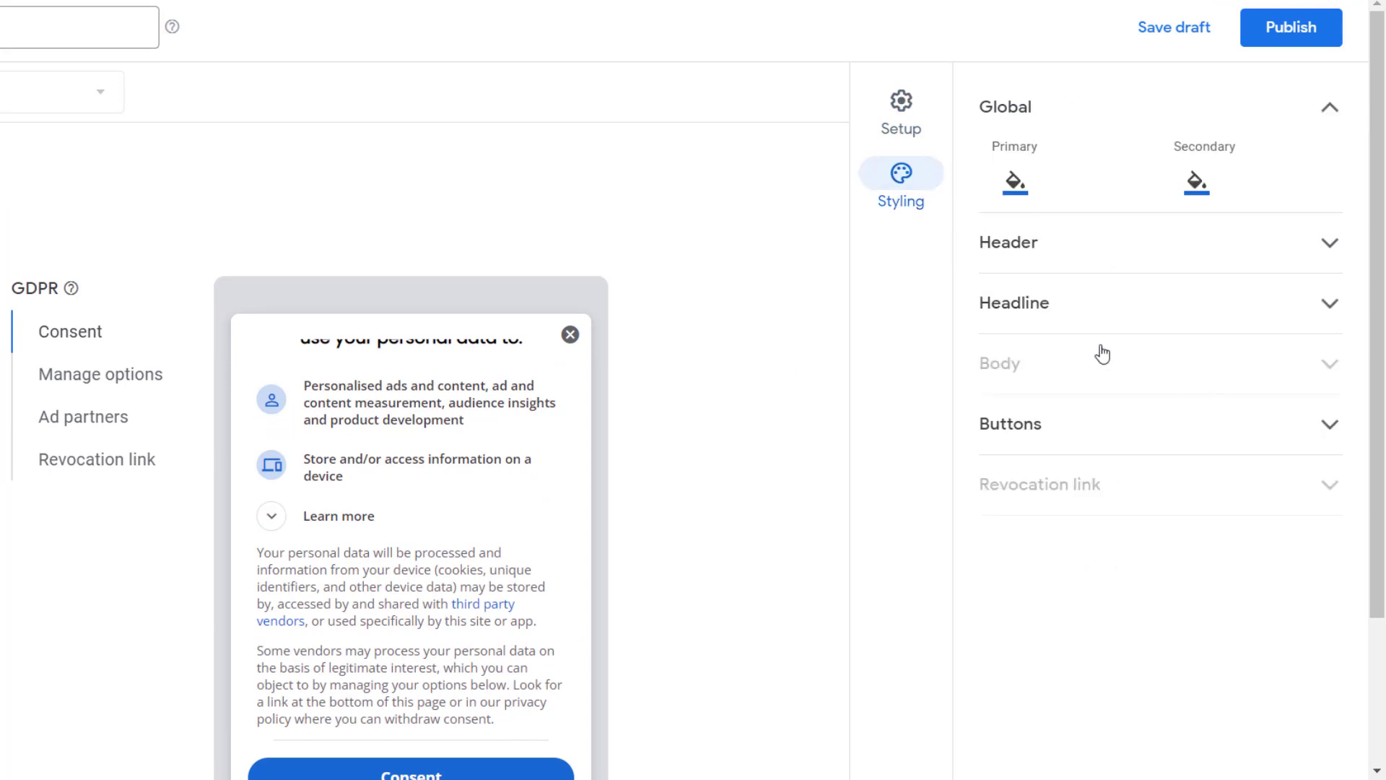
pyautogui.click(1062, 262)
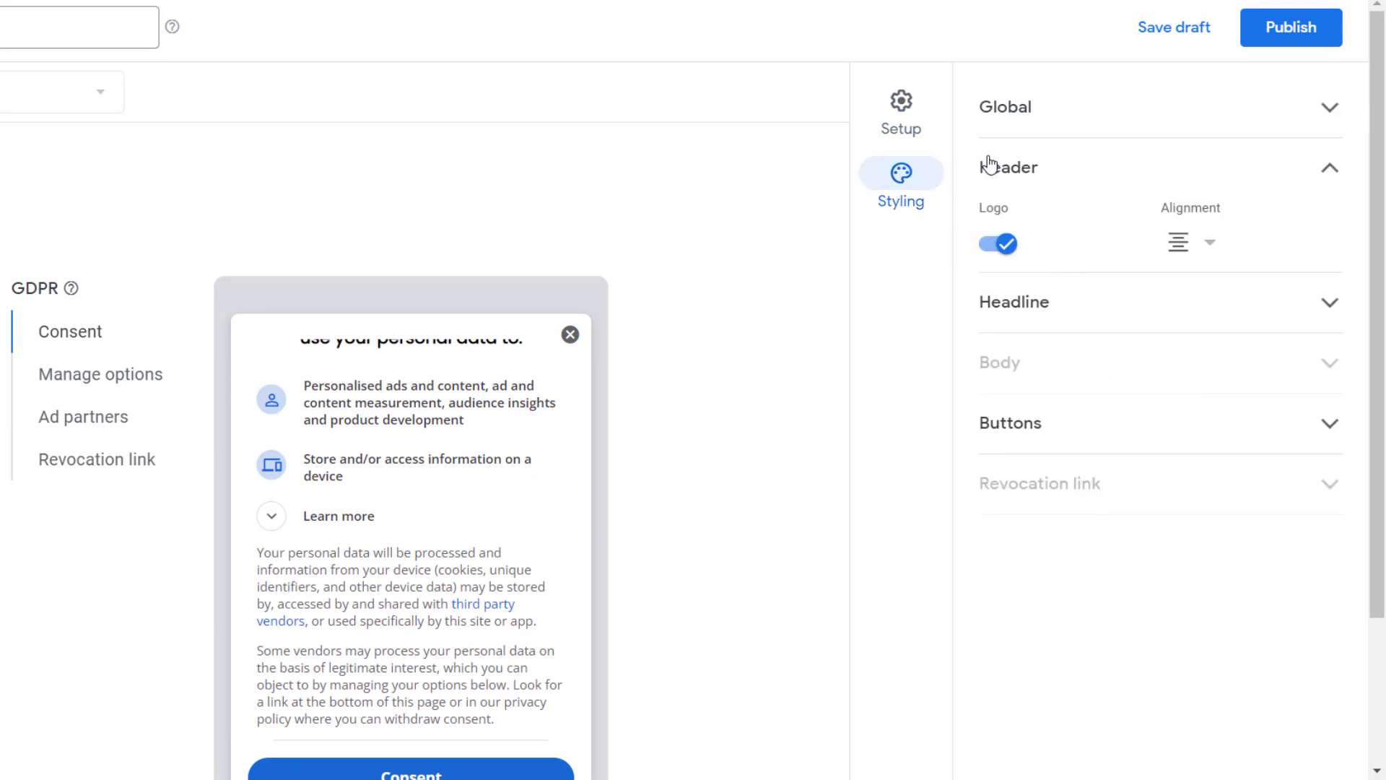
pyautogui.click(1191, 156)
pyautogui.click(1052, 225)
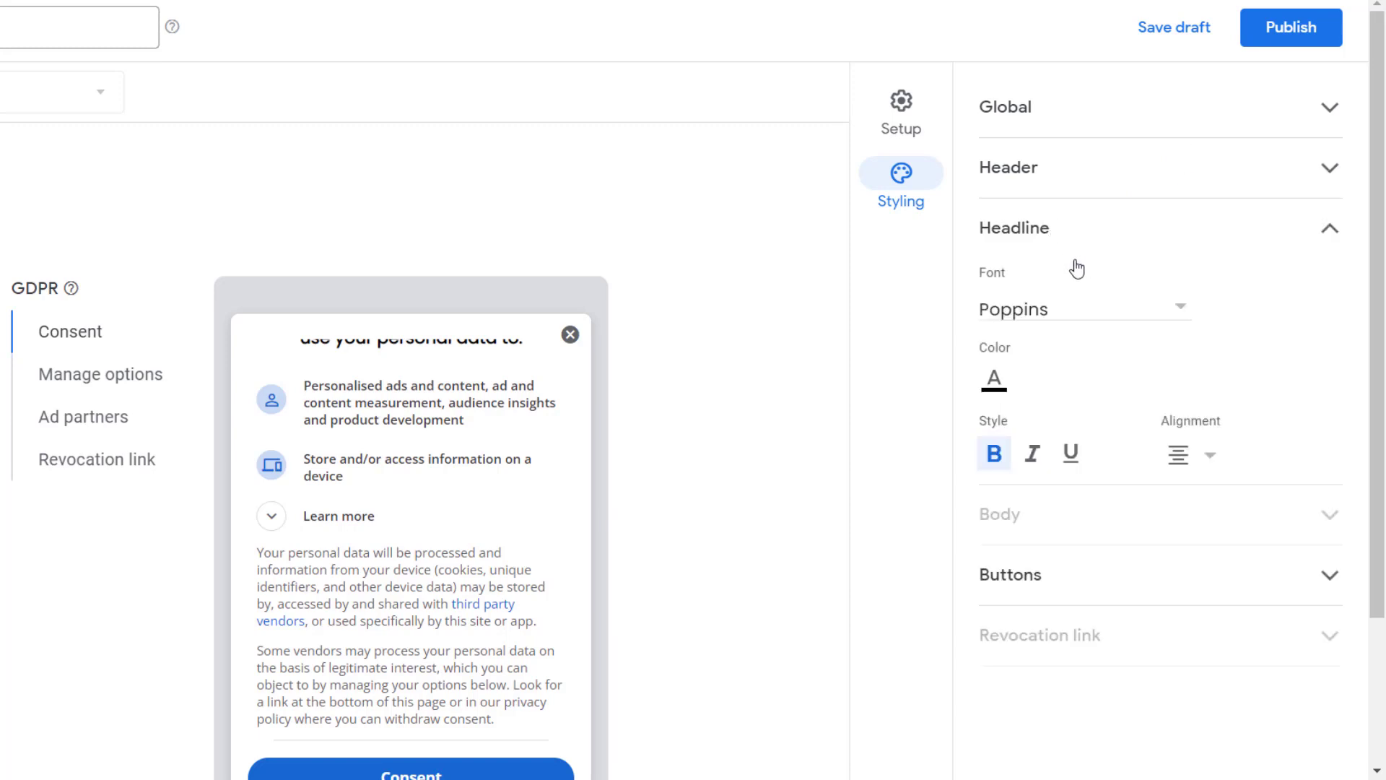
pyautogui.click(1019, 309)
pyautogui.click(1022, 314)
pyautogui.click(1270, 211)
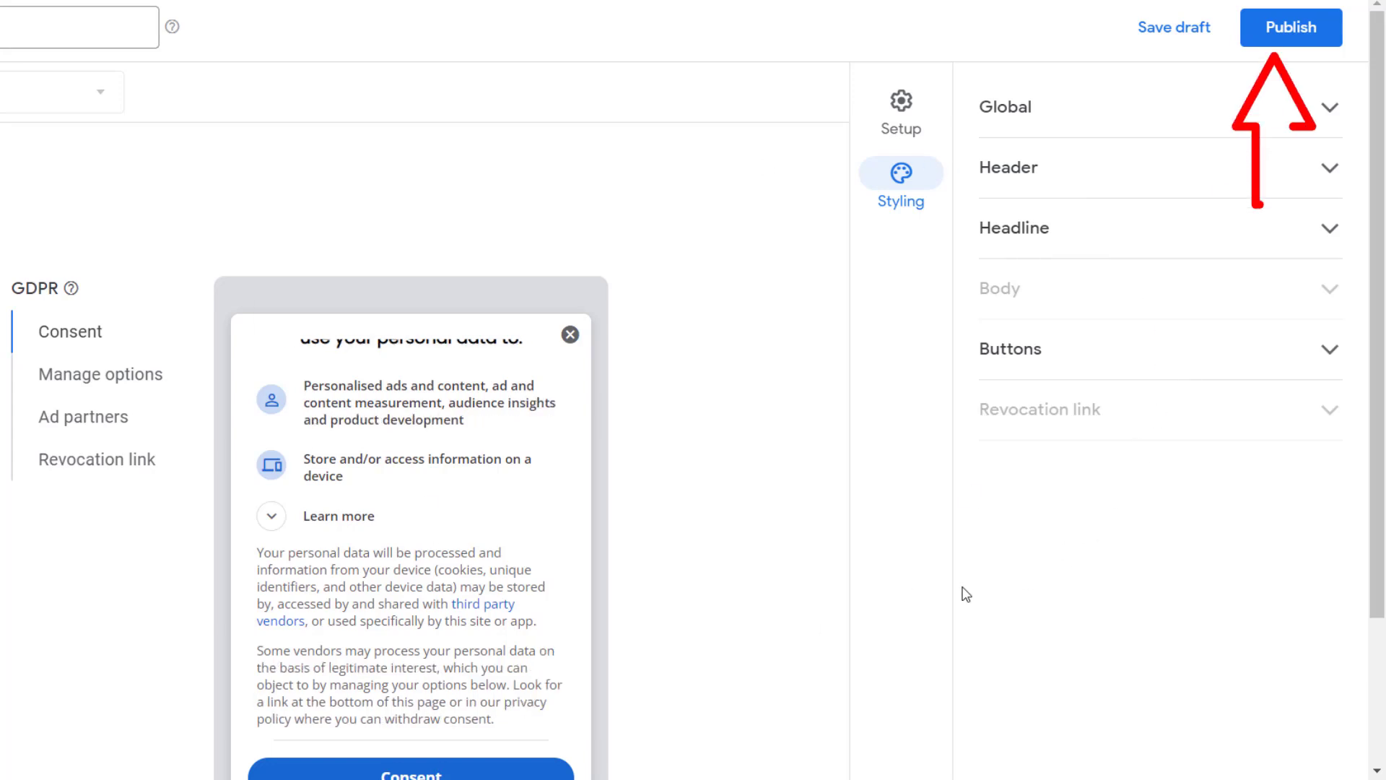
# - Publish the GDPR message for techforu.in, accept the publishing confirmation and dismiss the satisfaction survey
pyautogui.click(1296, 40)
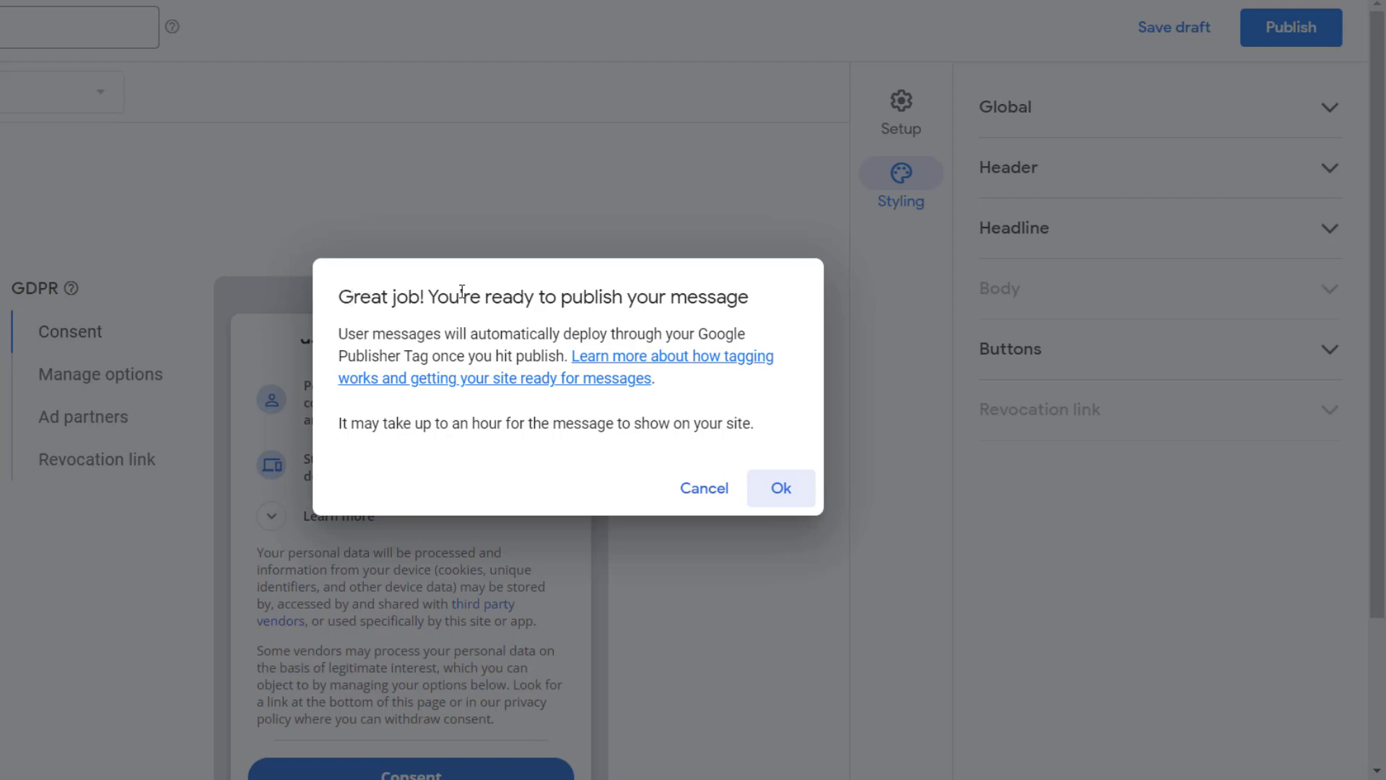
pyautogui.moveTo(345, 302); pyautogui.dragTo(741, 304)
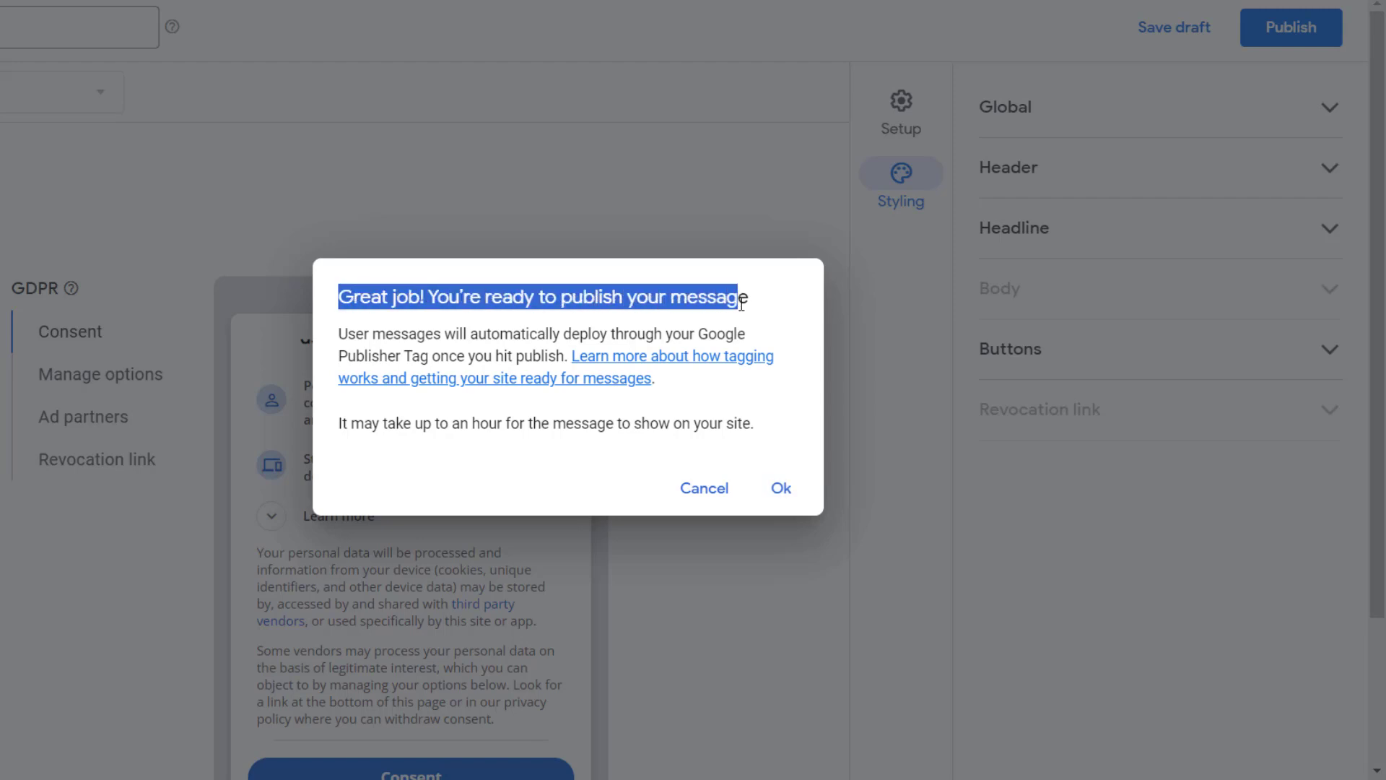
pyautogui.click(777, 497)
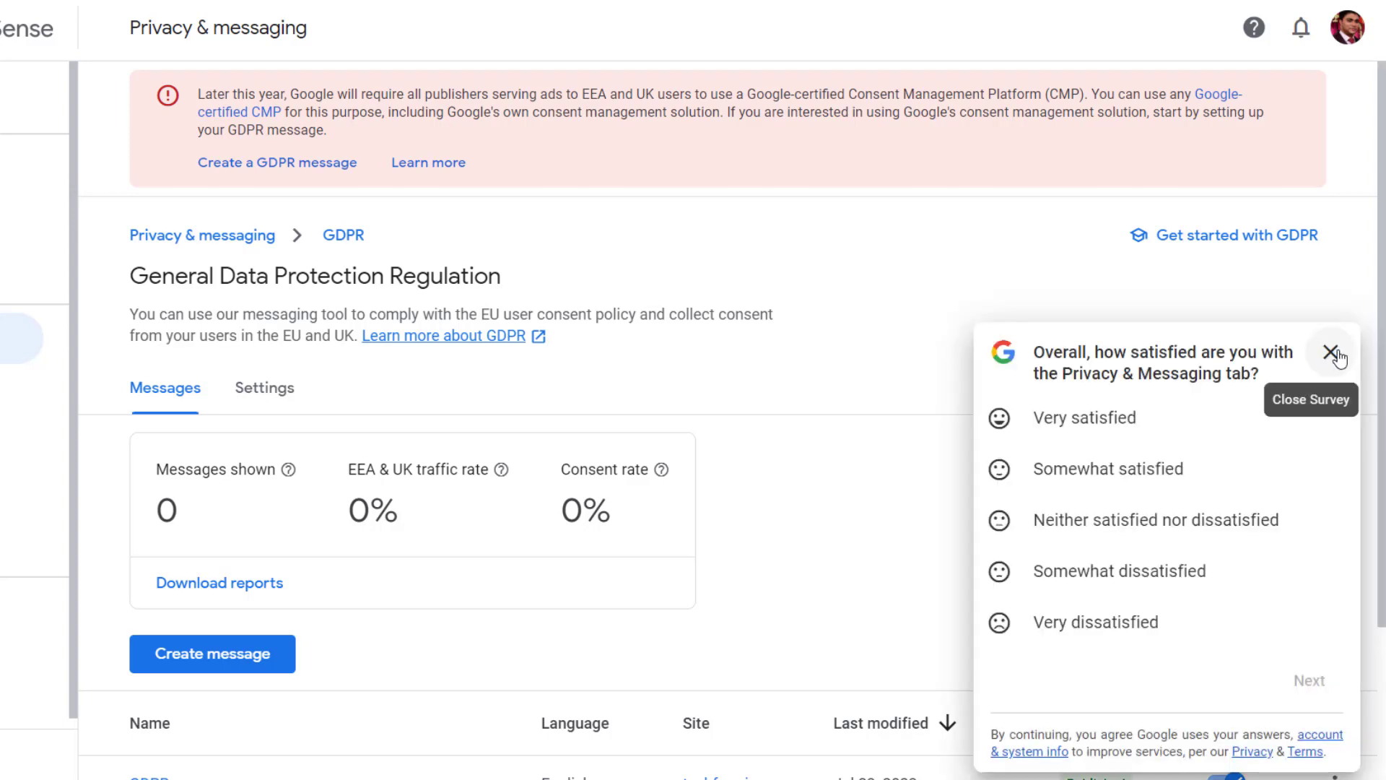
pyautogui.click(1332, 353)
# - Examine the GDPR page's message statistics, the published message's status and available actions, and the consent management platform notice
pyautogui.moveTo(152, 462); pyautogui.dragTo(277, 455)
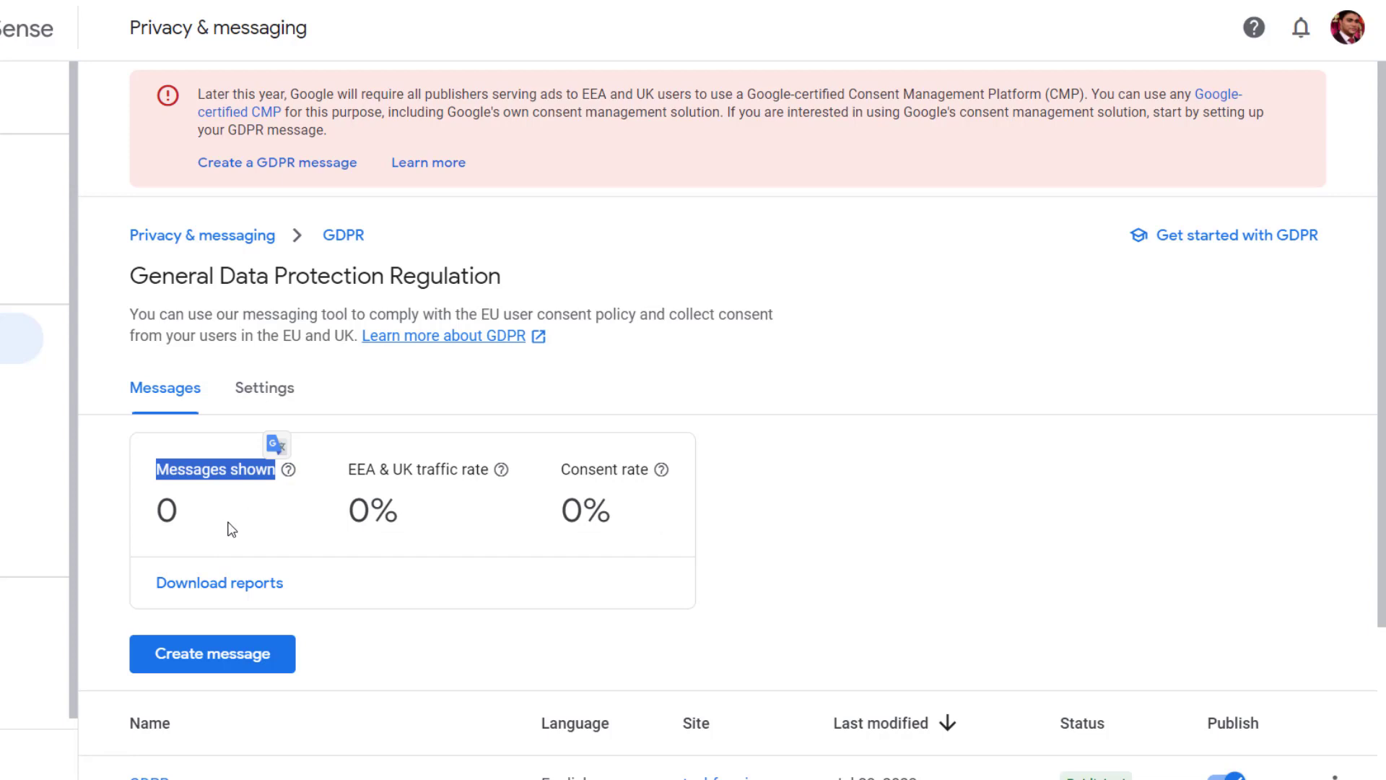
pyautogui.moveTo(351, 464); pyautogui.dragTo(488, 466)
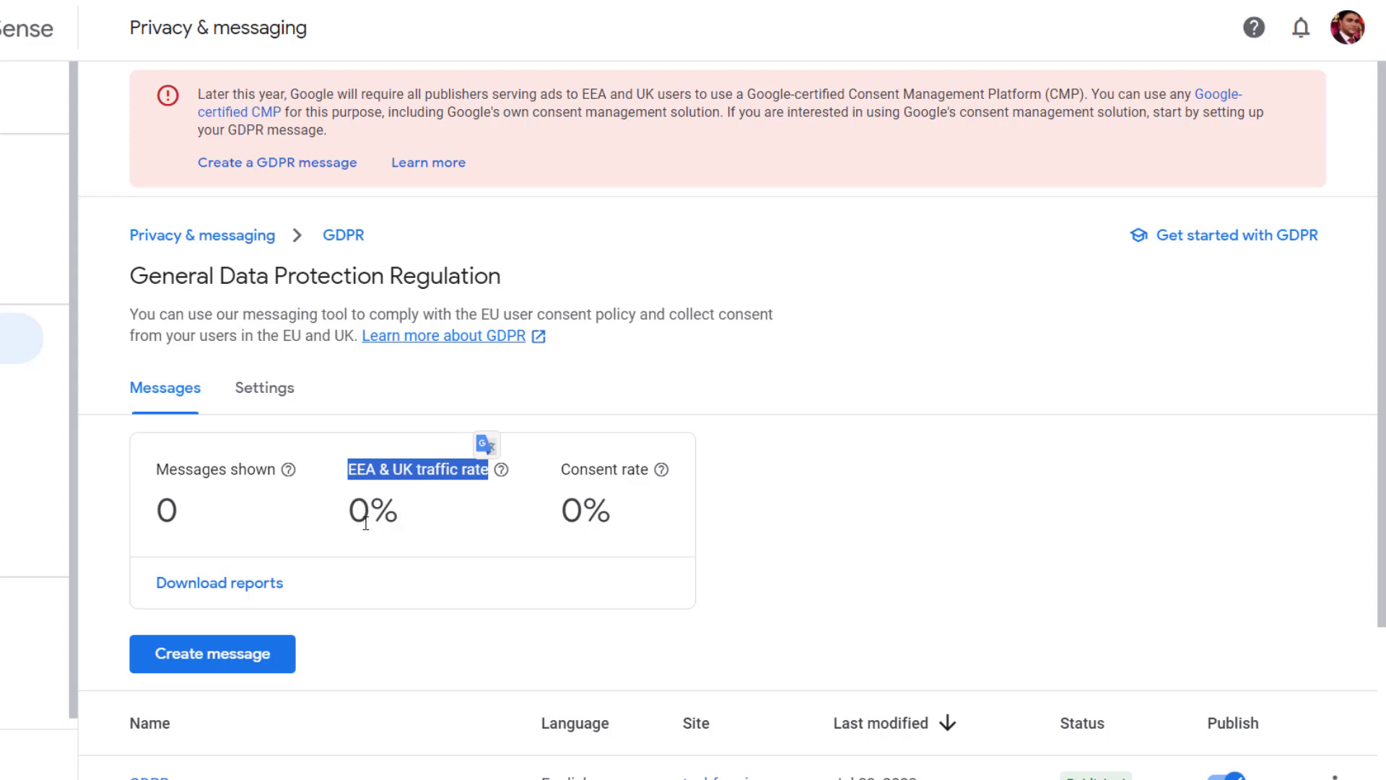
pyautogui.moveTo(561, 466); pyautogui.dragTo(648, 471)
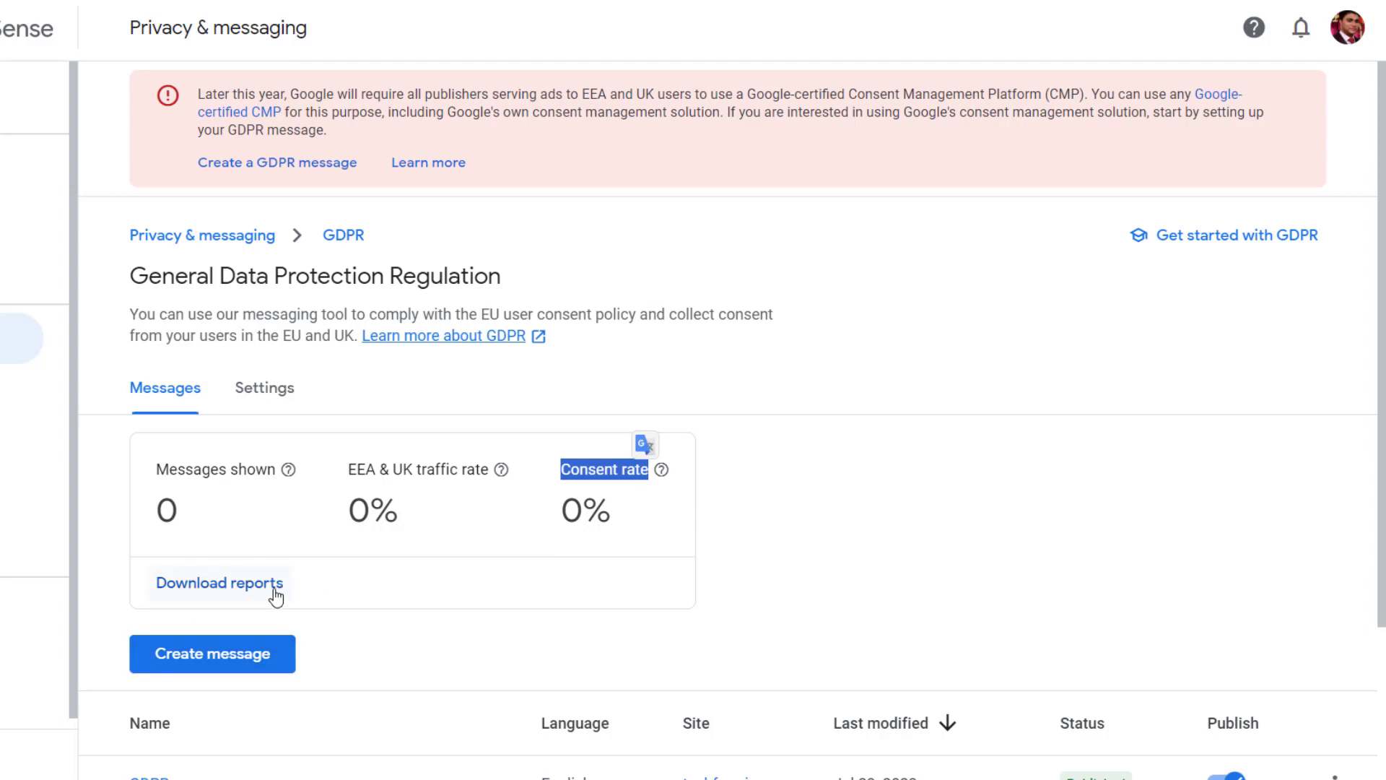
pyautogui.scroll(-3, 760, 585)
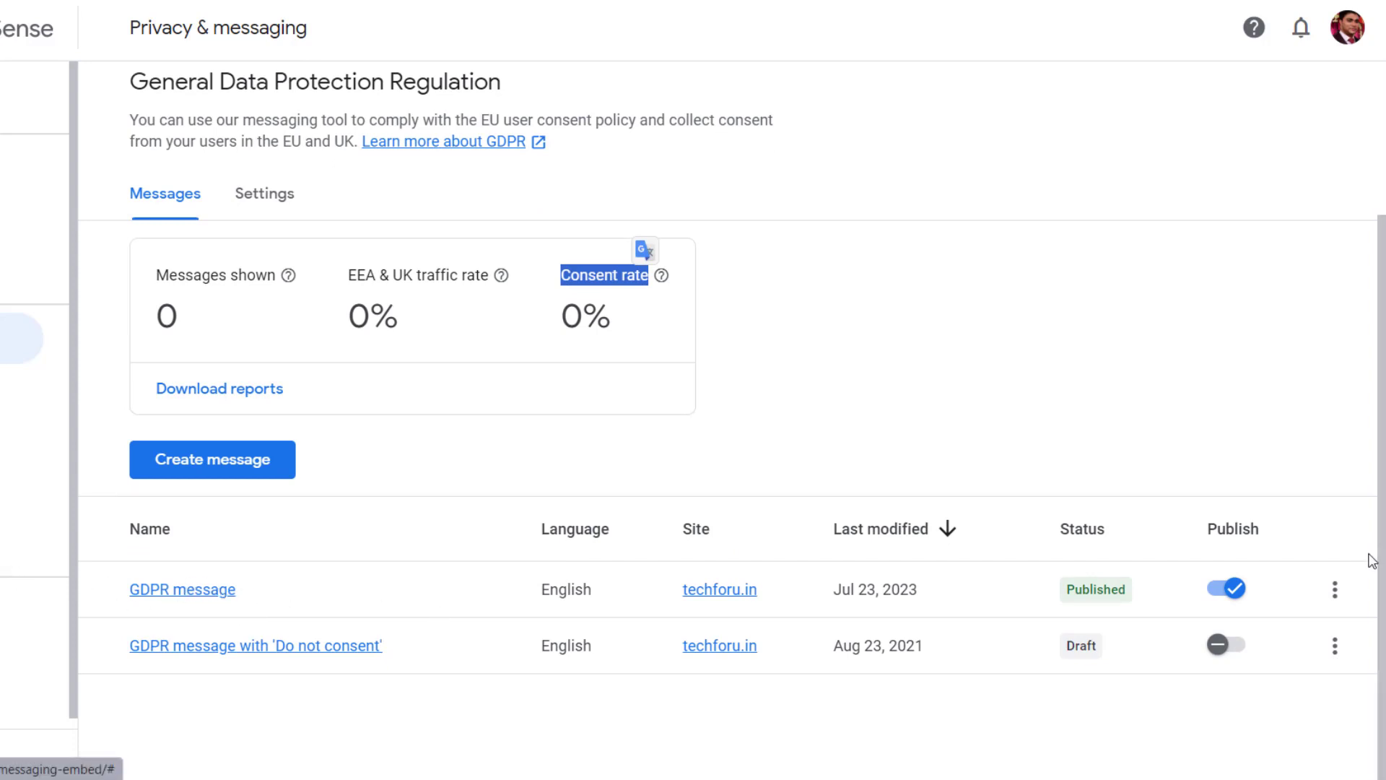
pyautogui.click(1335, 591)
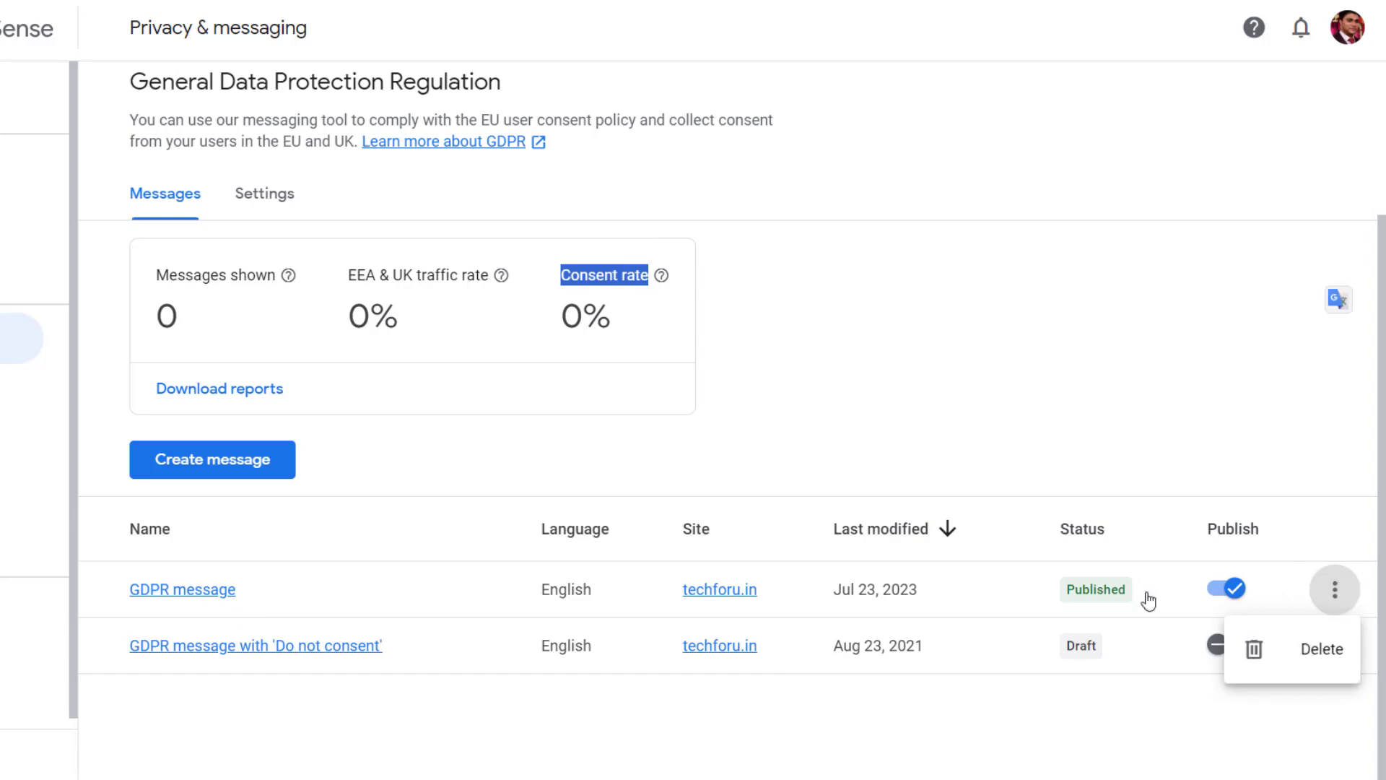
pyautogui.click(636, 729)
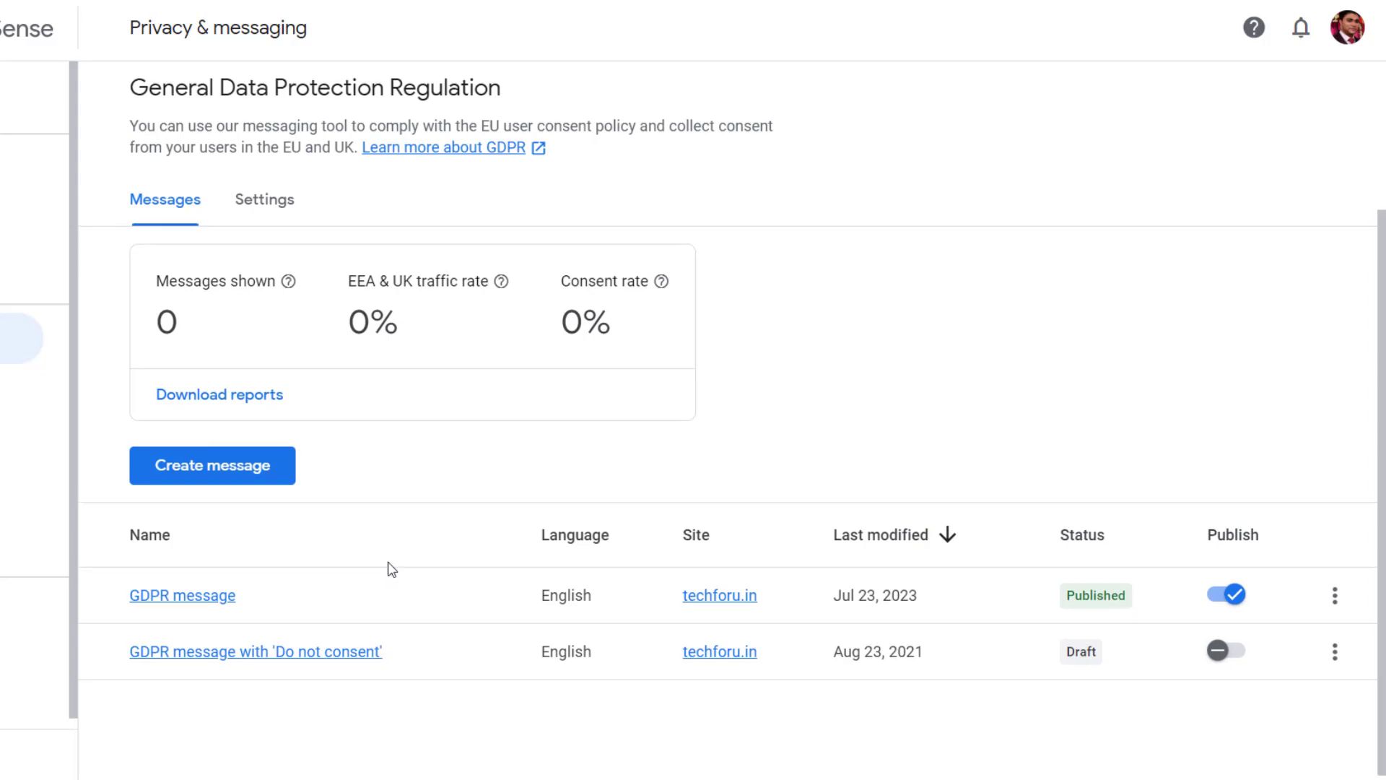
pyautogui.scroll(1, 390, 567)
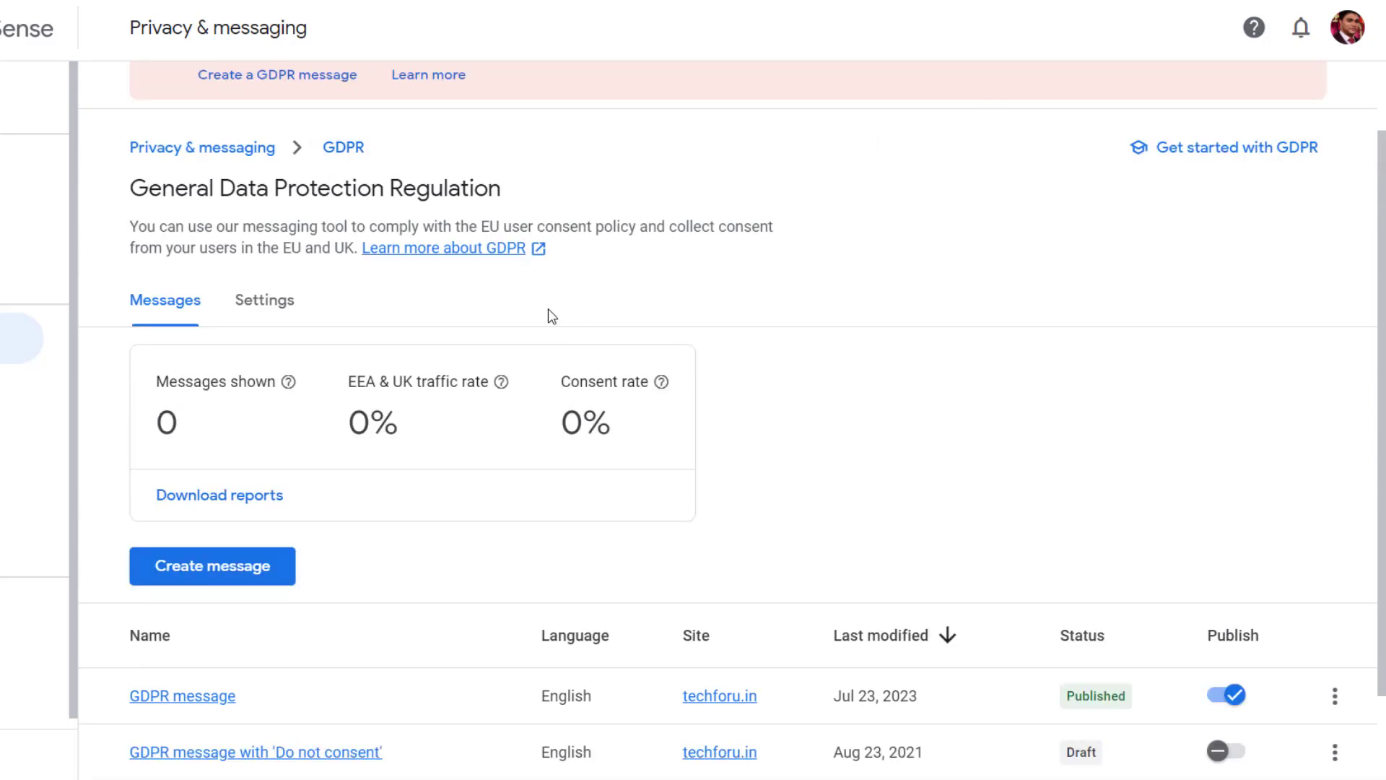
pyautogui.scroll(1, 356, 137)
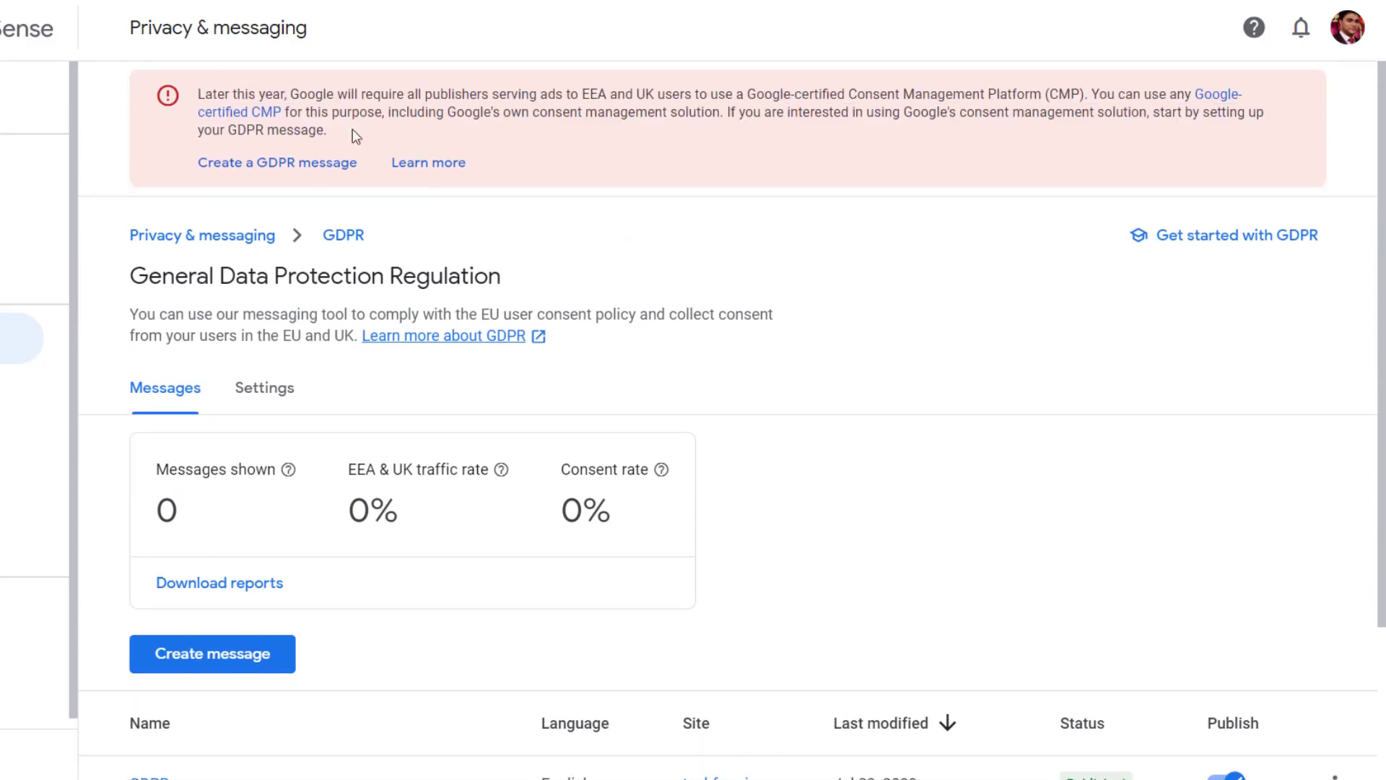
pyautogui.moveTo(380, 151); pyautogui.dragTo(421, 186)
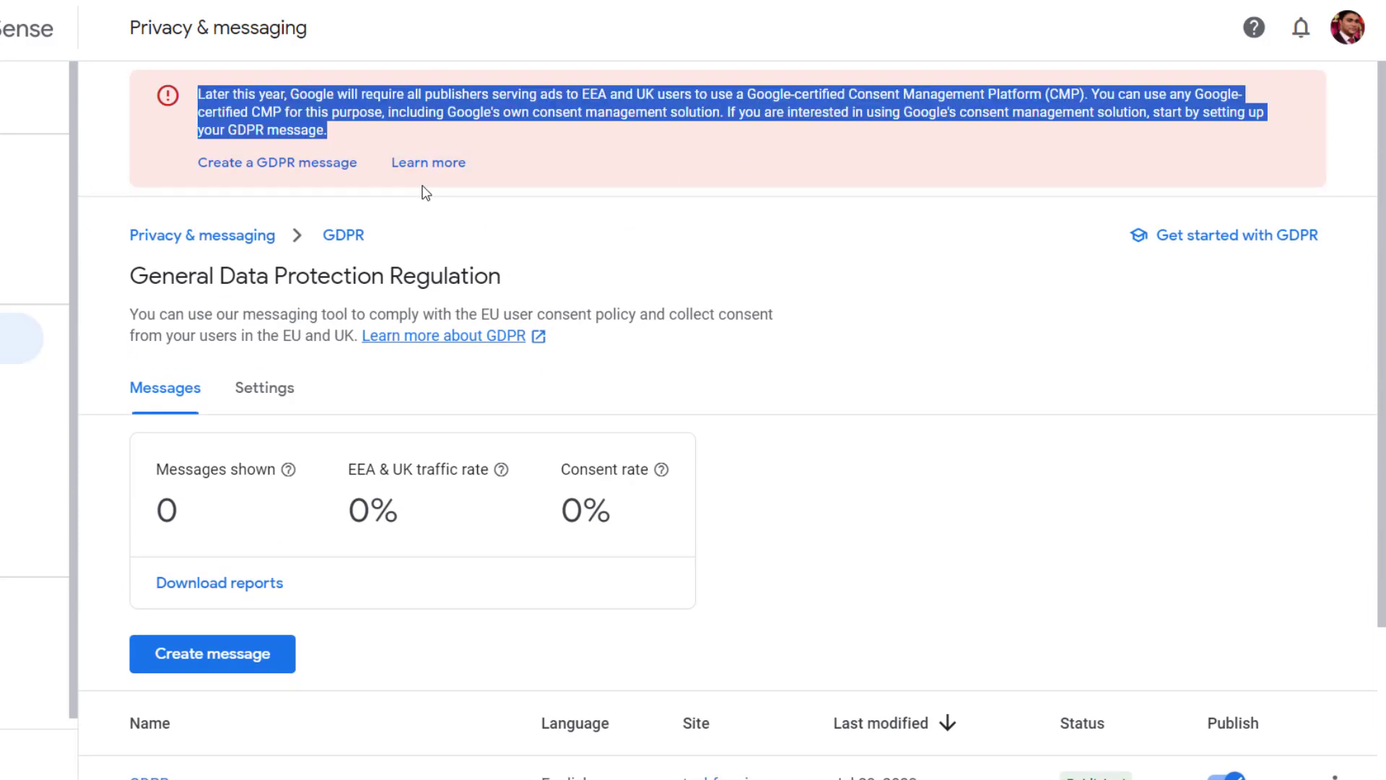